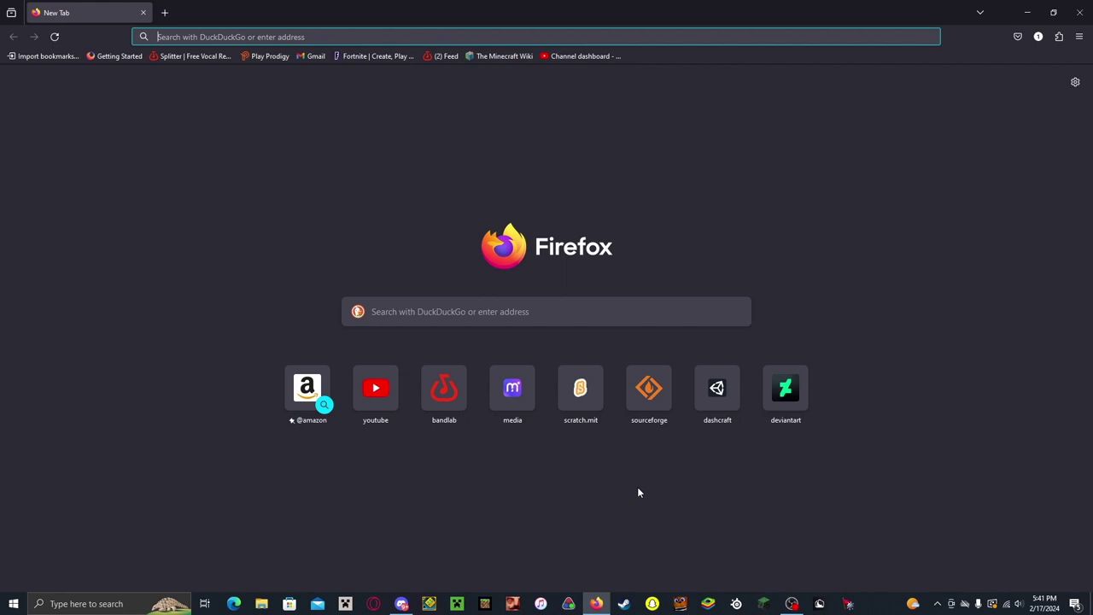
Search the web for sodium and open the version list of the Sodium mod on Modrinth
type("sodium&ia=answer")
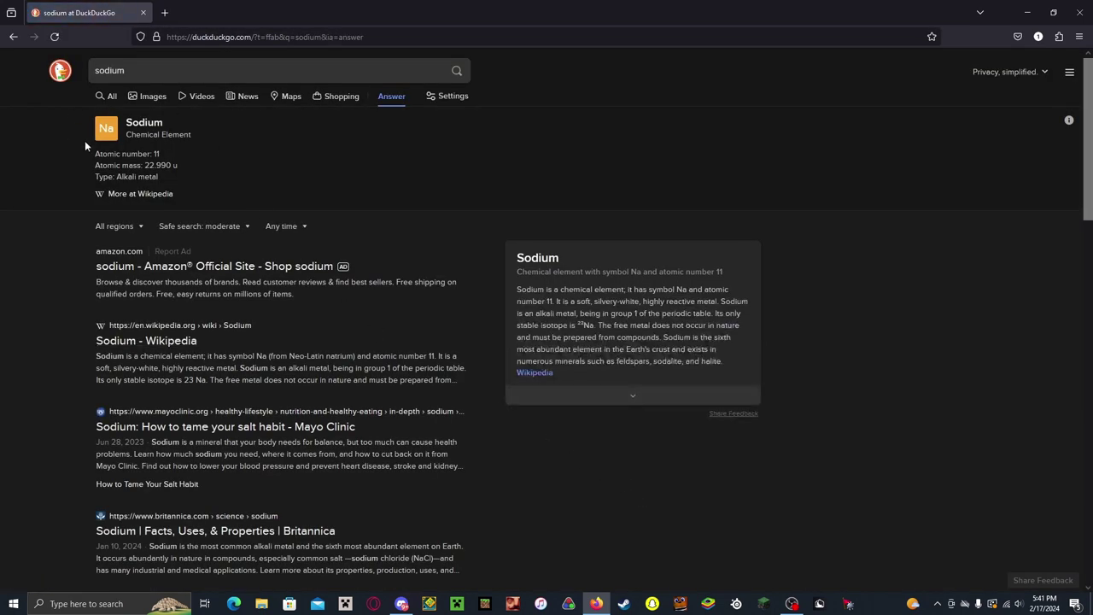
left_click(246, 71)
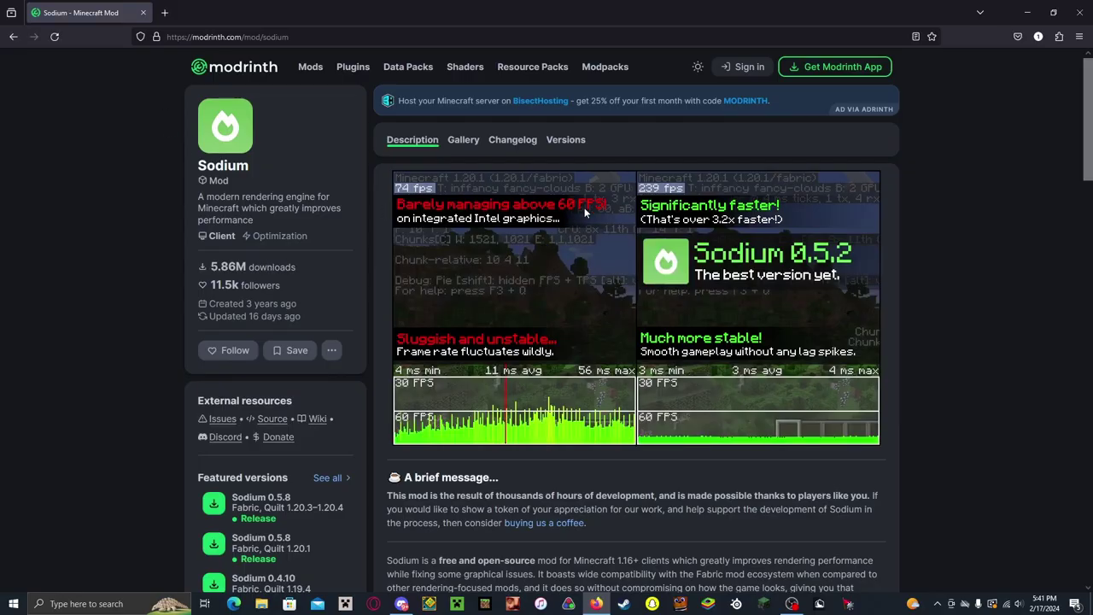
left_click(565, 141)
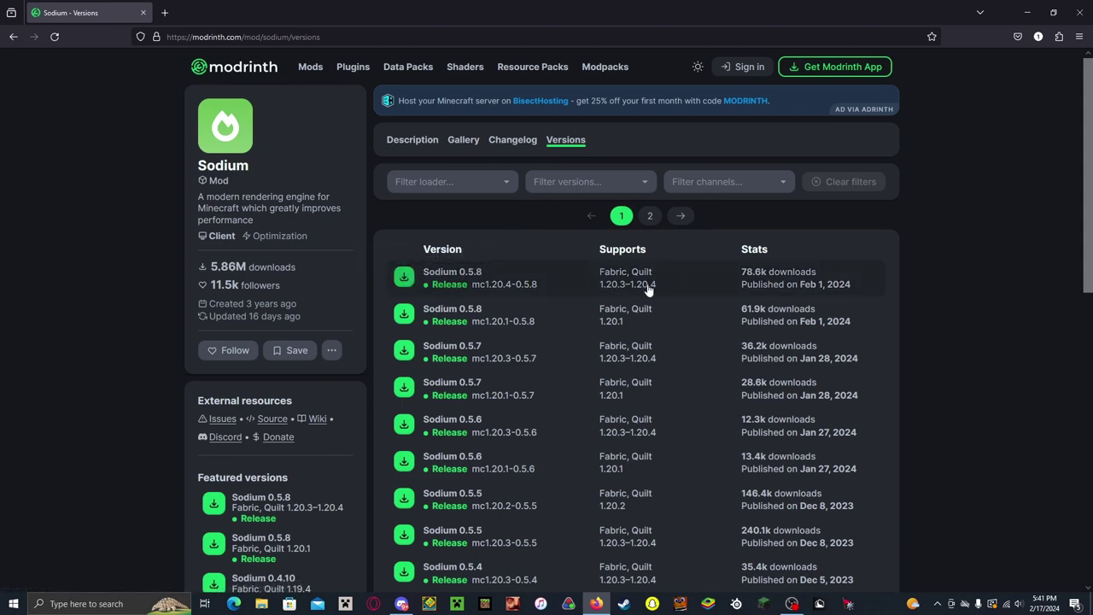
Browse both pages of Sodium releases and download Sodium 0.5.8 for Minecraft 1.20.4
scroll(658, 365, "down", 8)
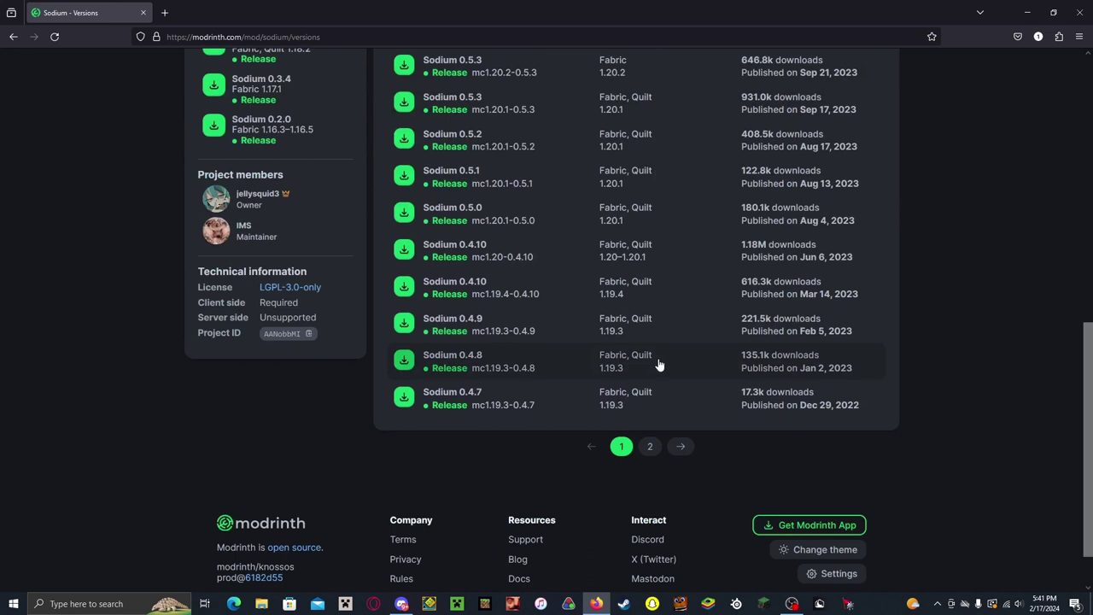
left_click(679, 392)
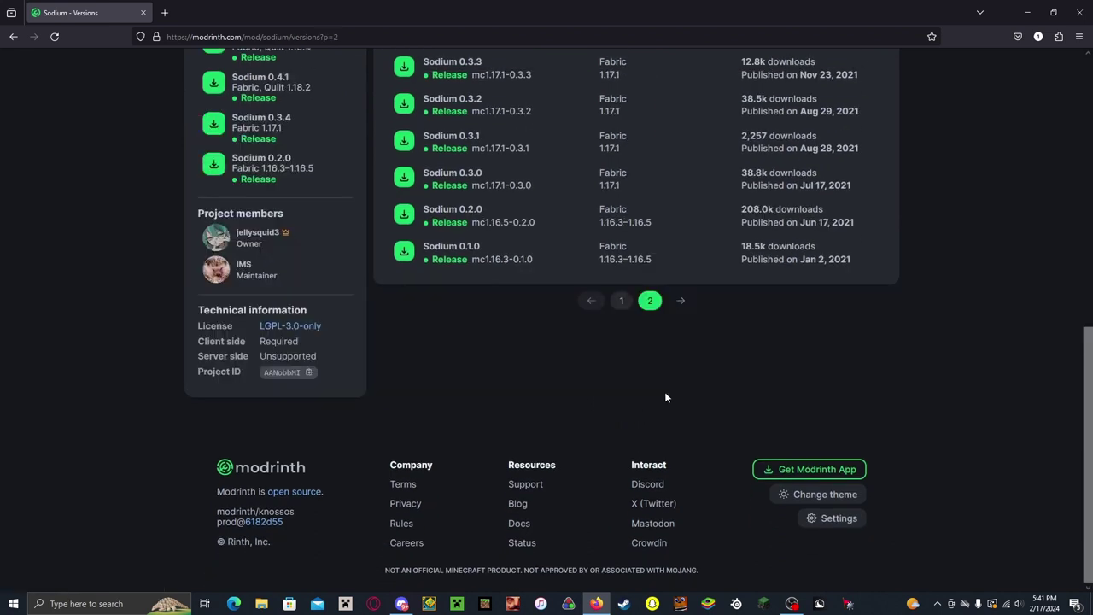
scroll(653, 316, "up", 2)
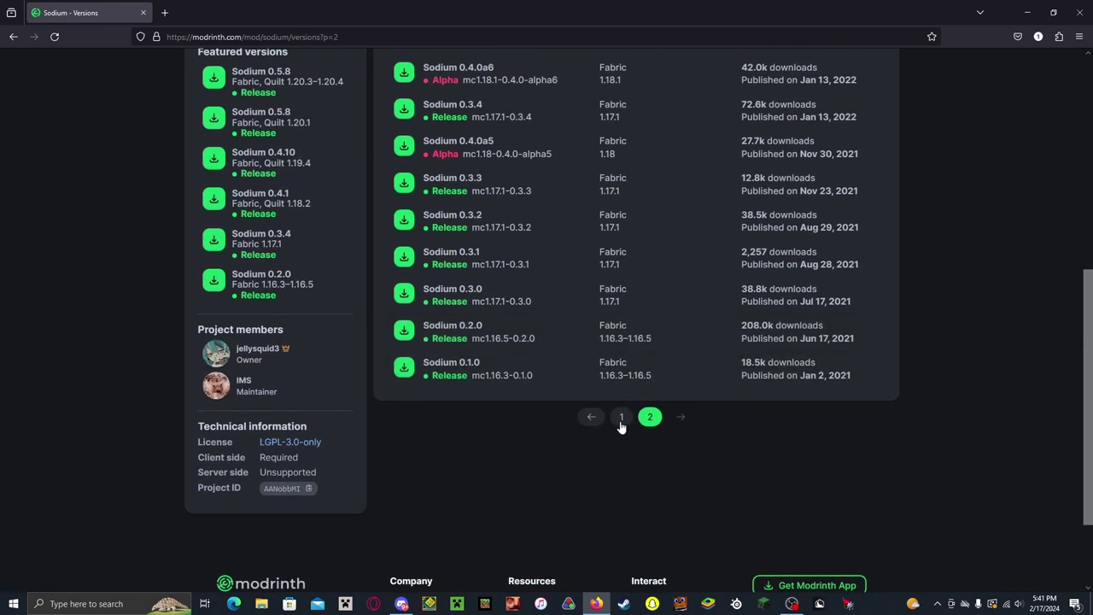
left_click(622, 418)
scroll(622, 410, "up", 6)
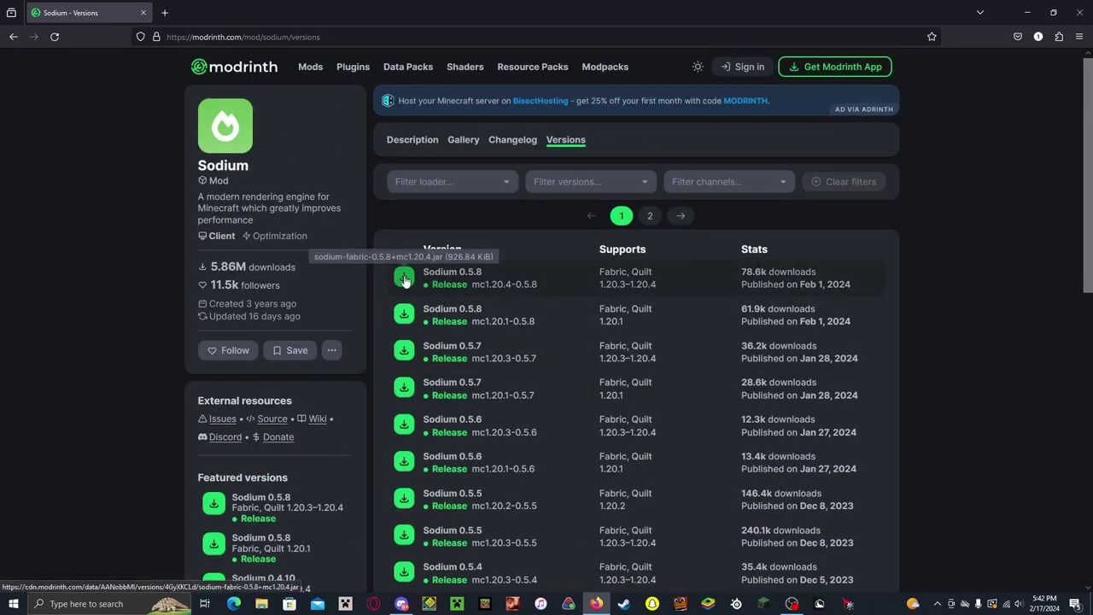
left_click(405, 280)
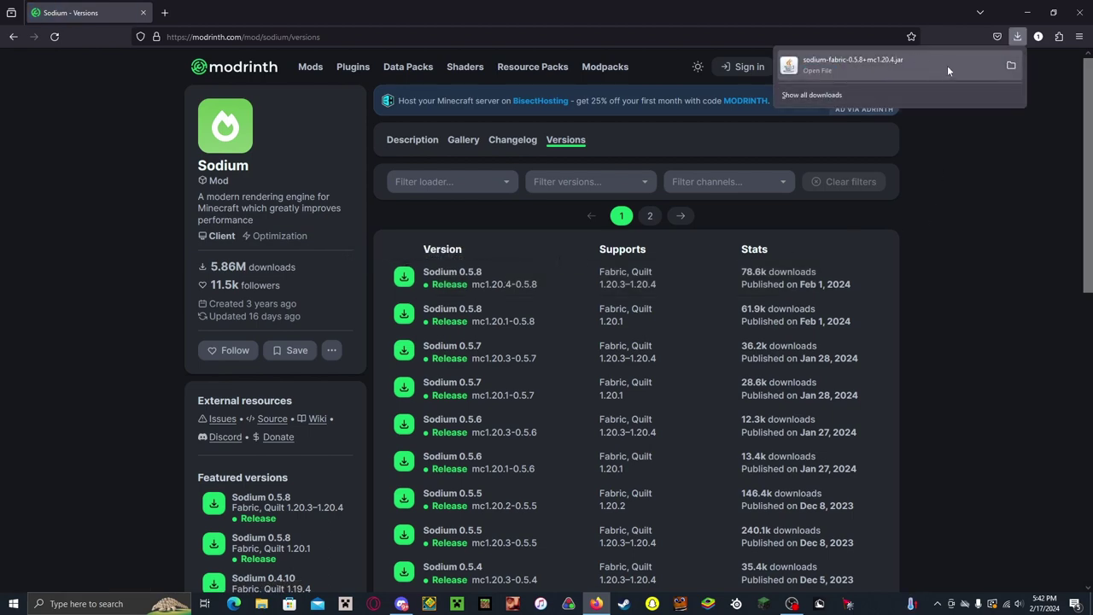
left_click(915, 161)
Open the Fabric website, fabricmc.net, and download the Fabric installer for Windows
left_click(165, 12)
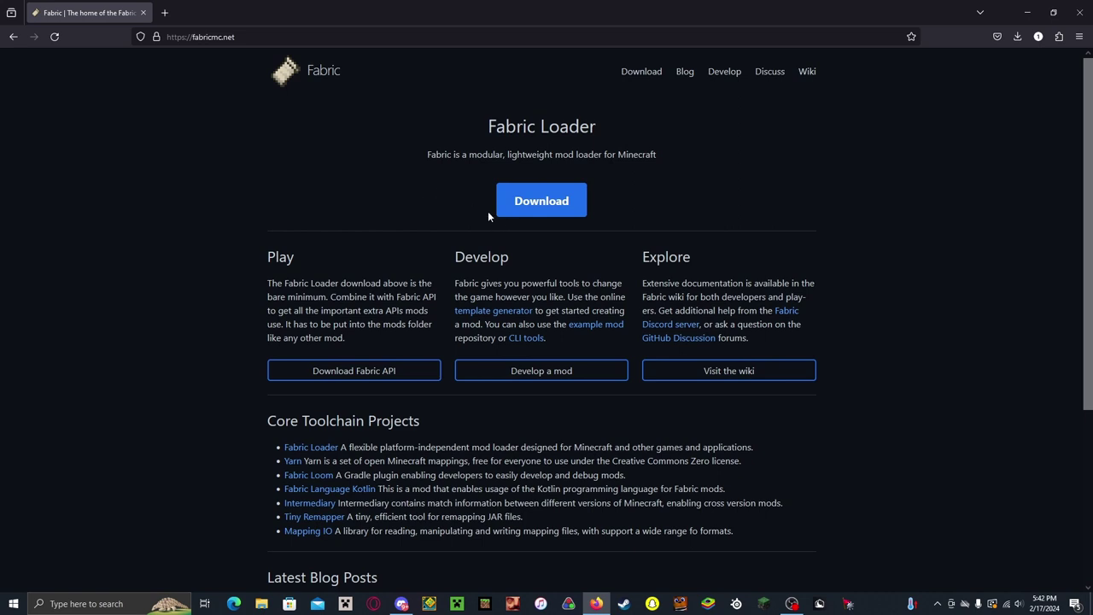
left_click(547, 202)
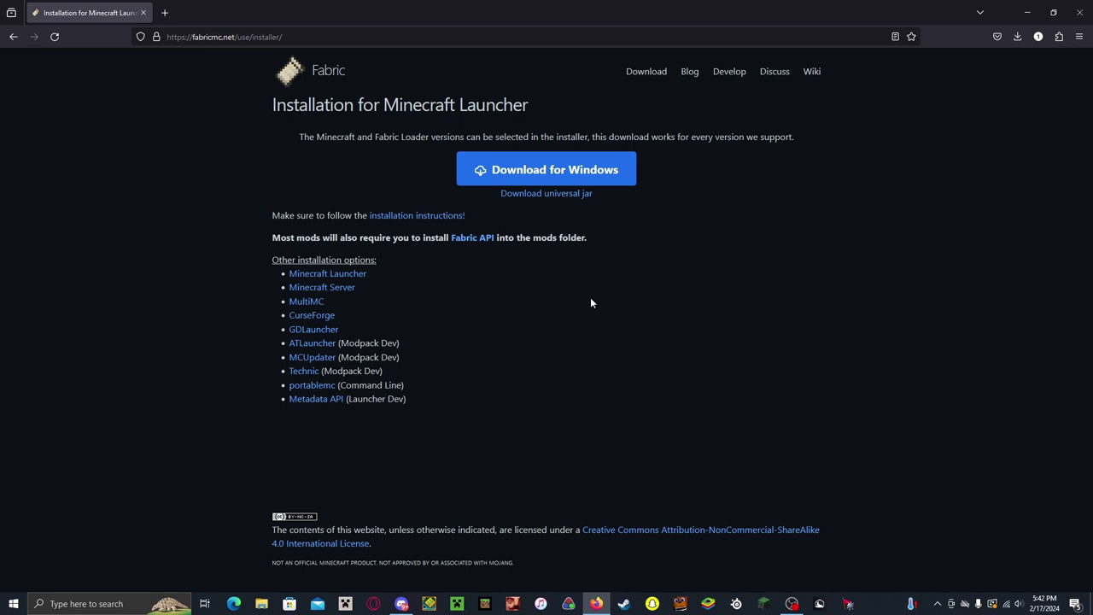
left_click(600, 168)
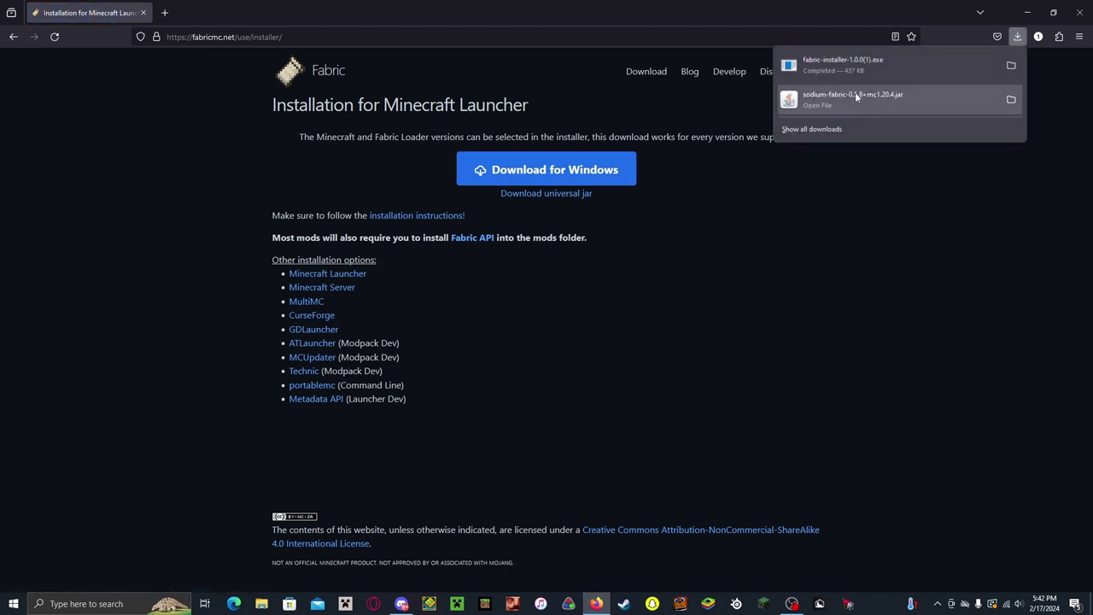
left_click(755, 279)
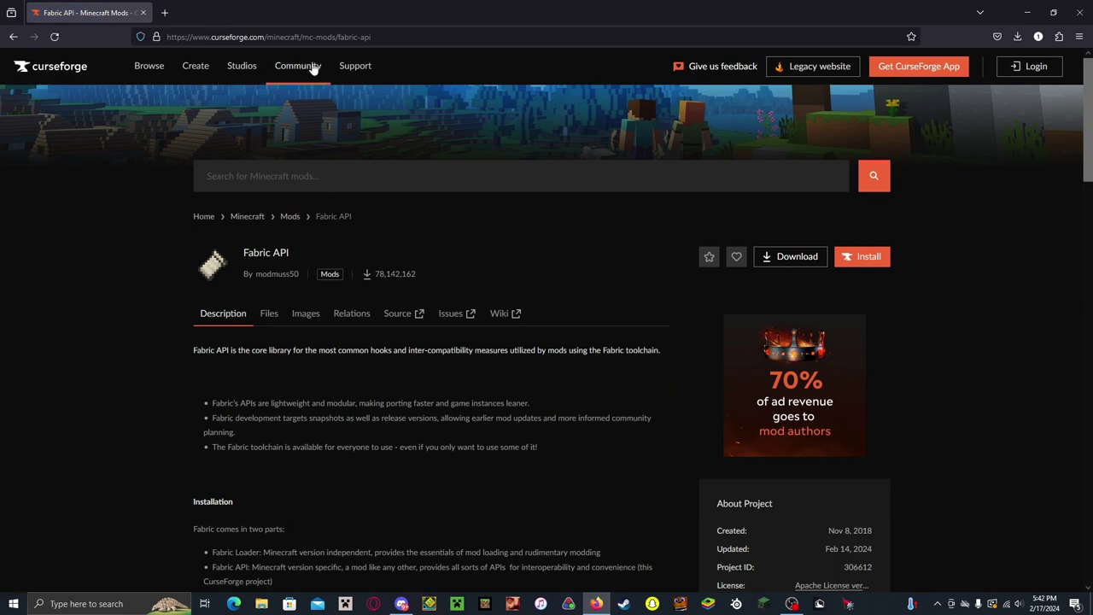
On the CurseForge Fabric API page, filter the files for game version 1.20.4 and download Fabric API 0.96.1+1.20.4
left_click_drag(242, 253, 338, 253)
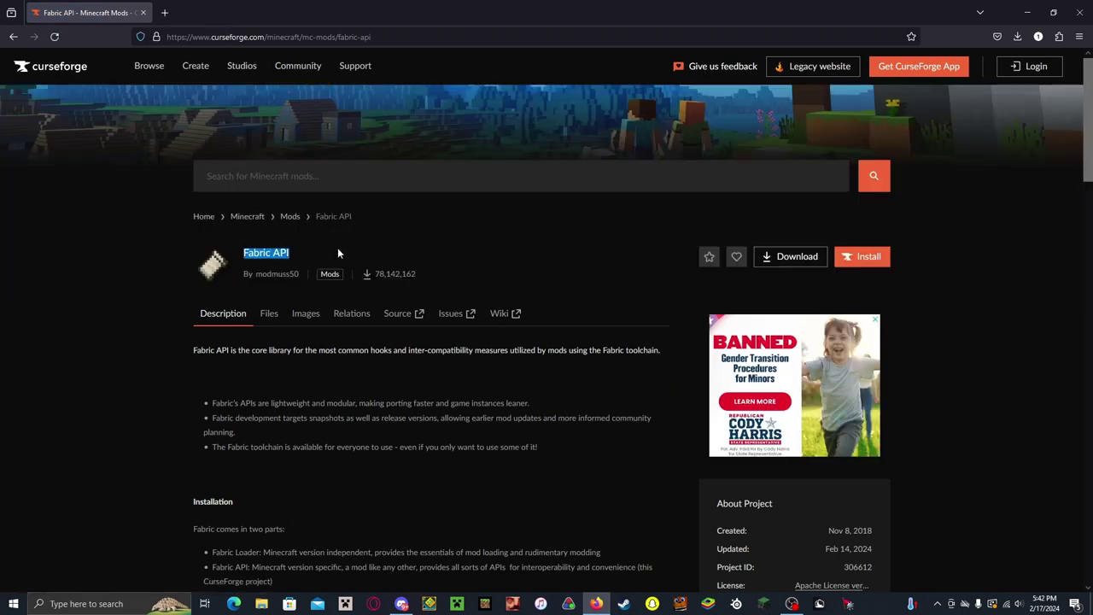
left_click(555, 249)
scroll(662, 343, "down", 4)
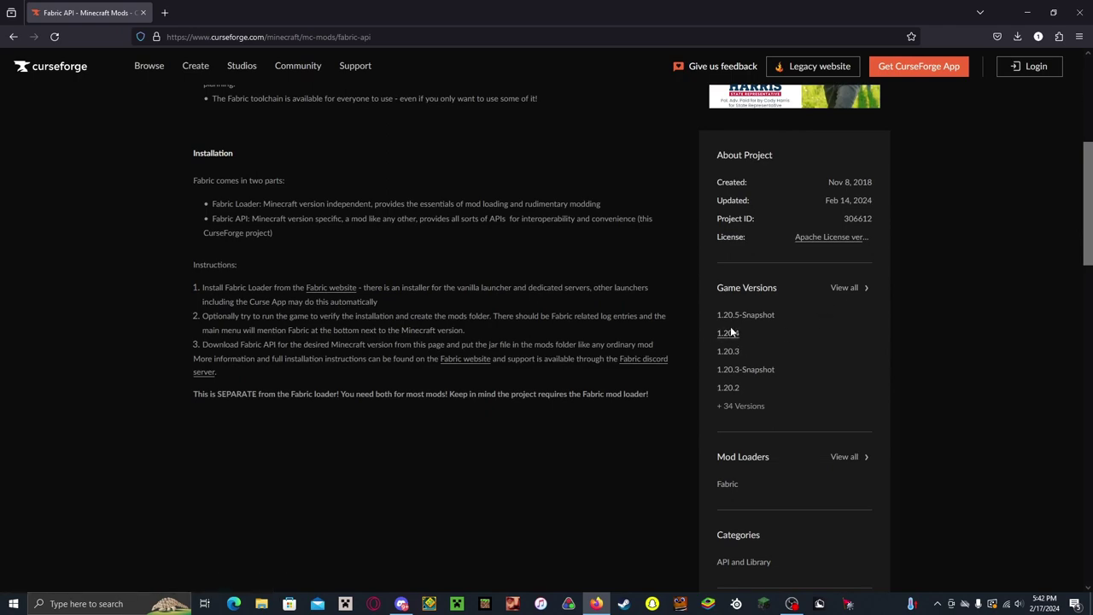
left_click(729, 334)
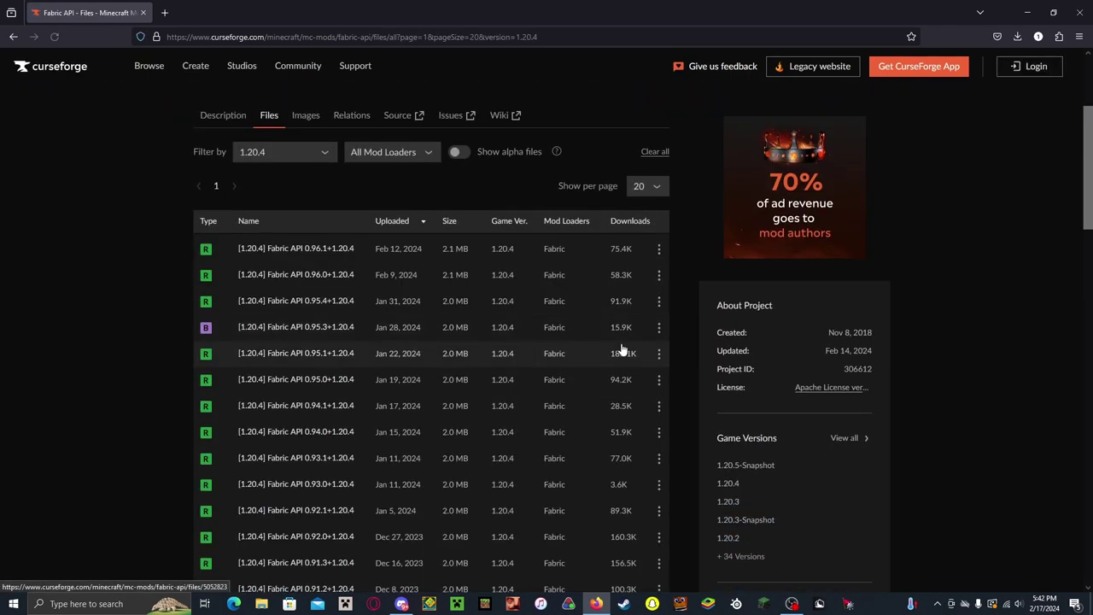
left_click(343, 250)
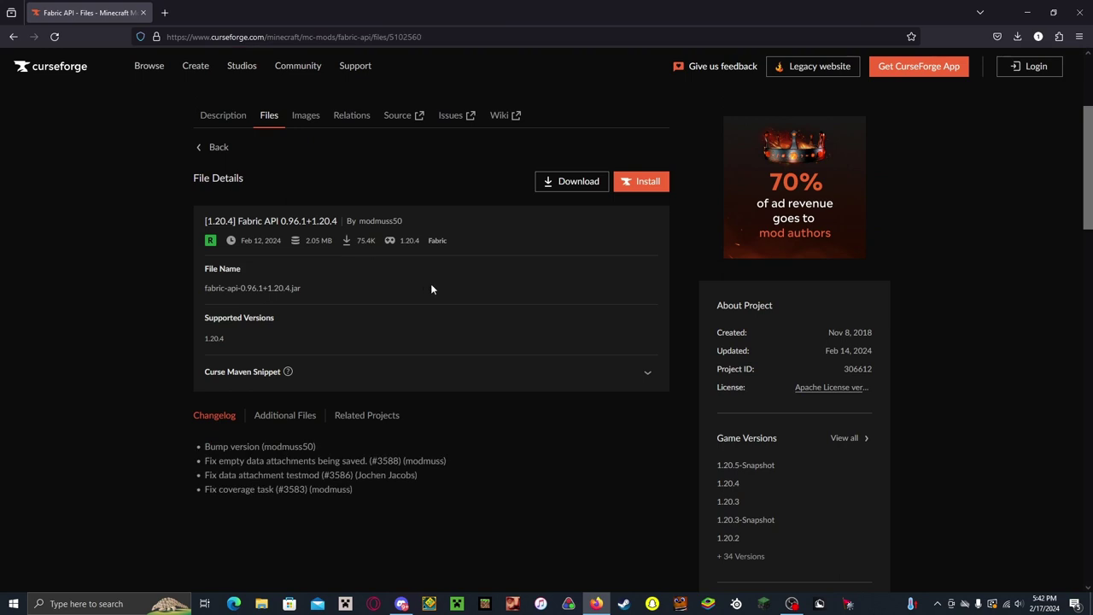
left_click(574, 179)
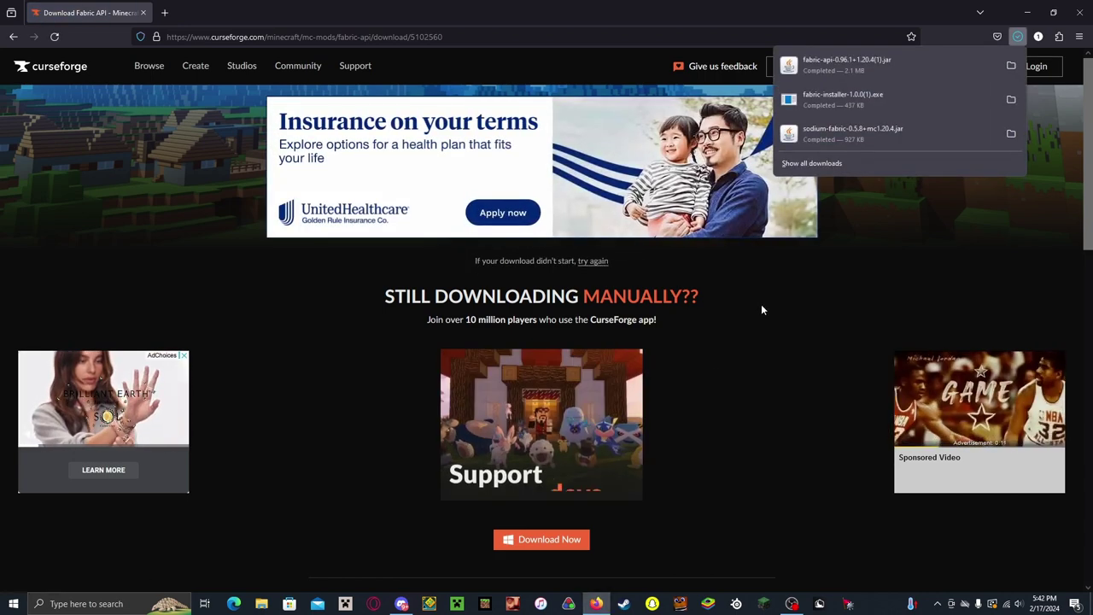
Clear the open windows and move today's Fabric API, Fabric installer and Sodium files from Downloads to the desktop
left_click(1027, 12)
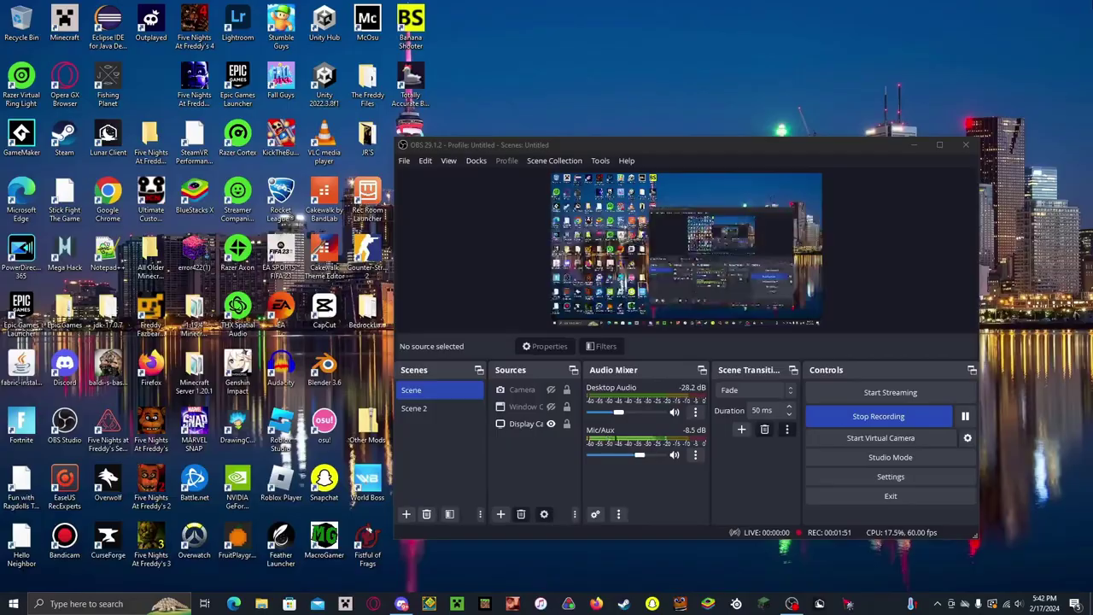
left_click(914, 144)
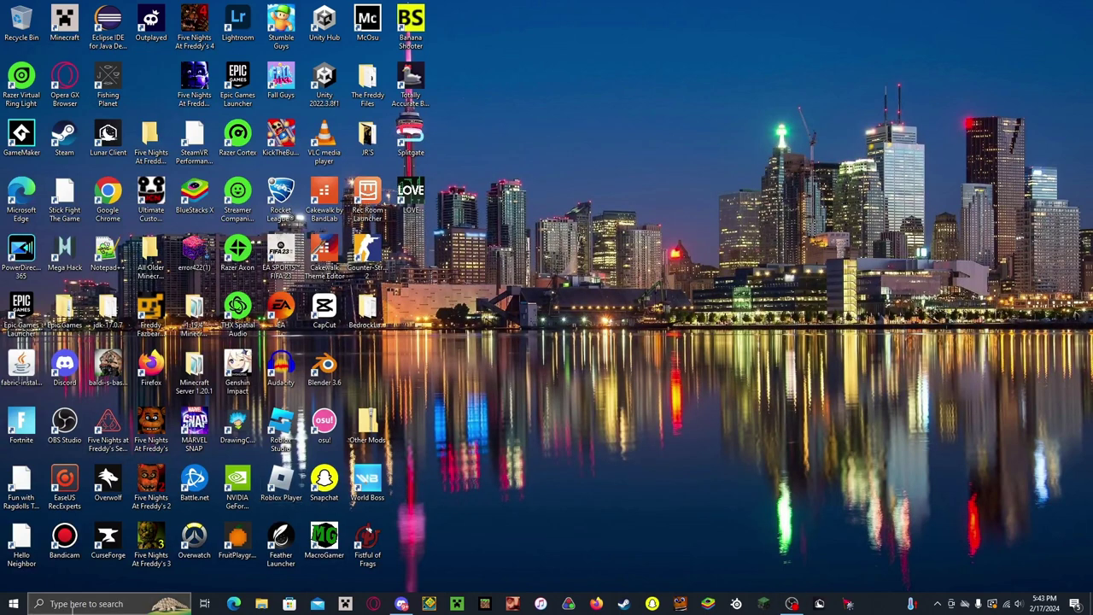
left_click(261, 603)
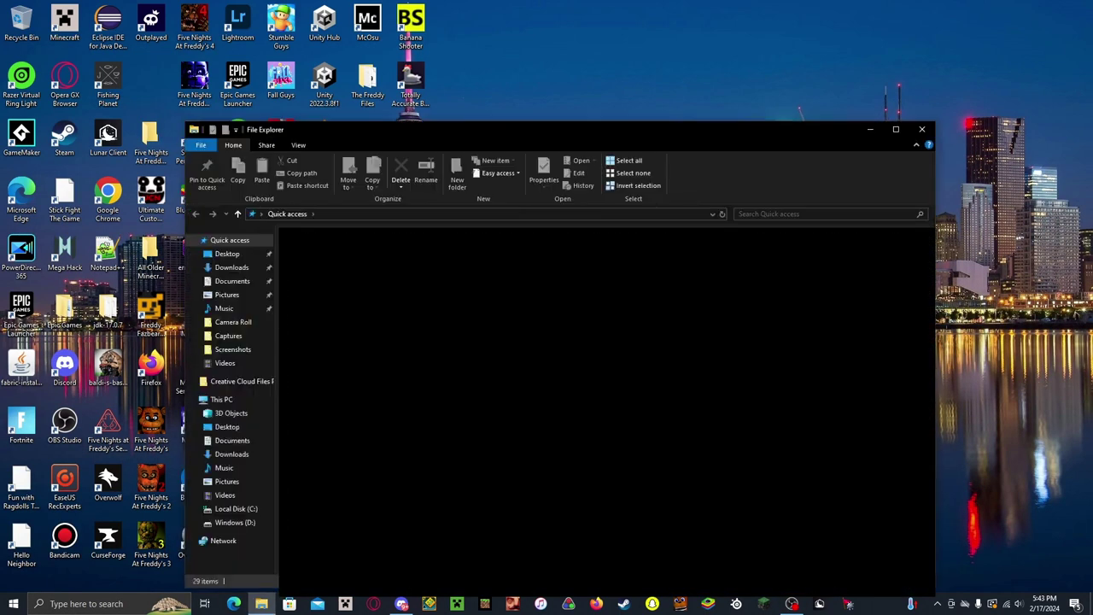
left_click(231, 453)
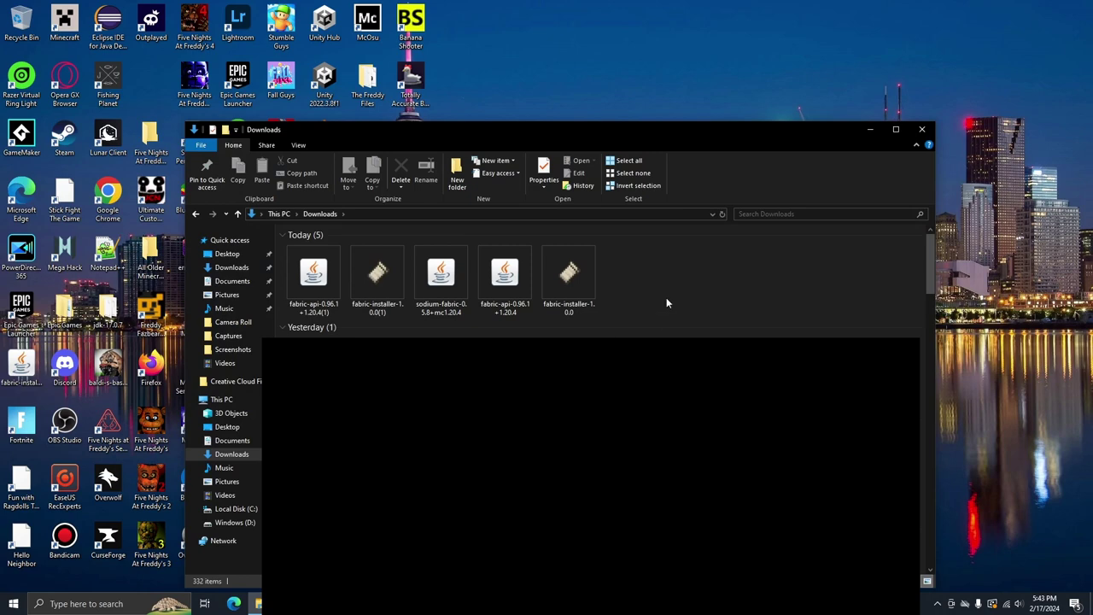
left_click_drag(668, 304, 692, 100)
left_click(923, 130)
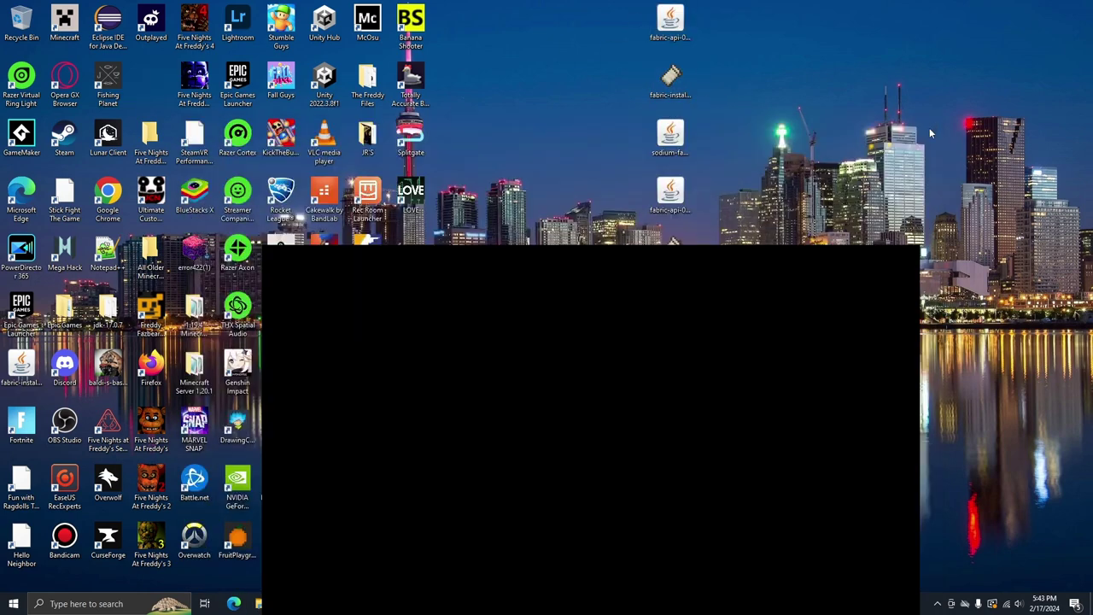
Search Windows for %appdata% and open the mods folder inside .minecraft
left_click(72, 604)
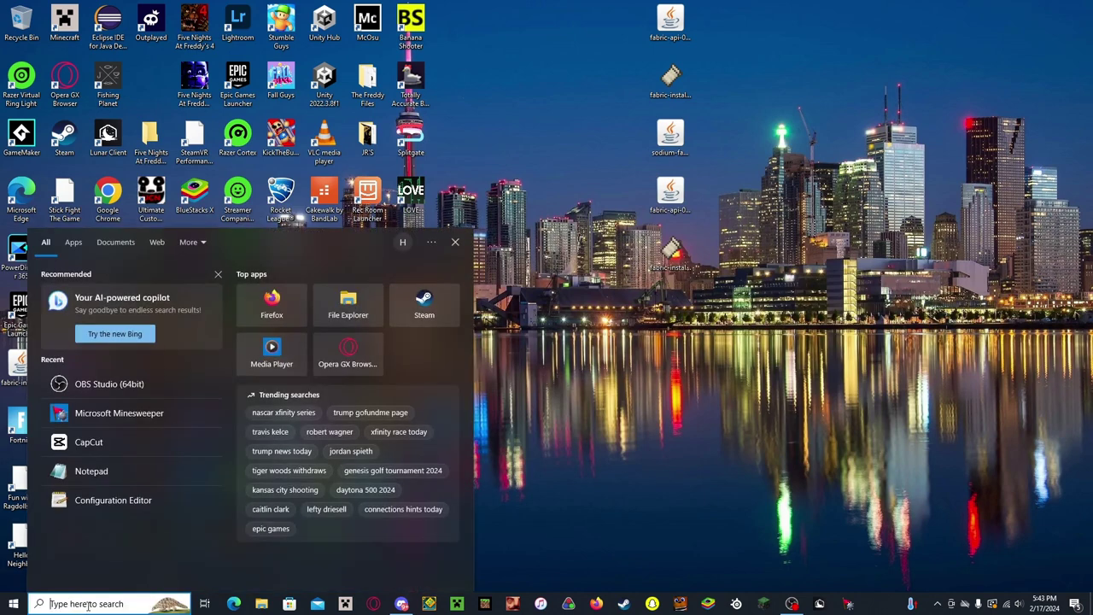
type("%appdata%")
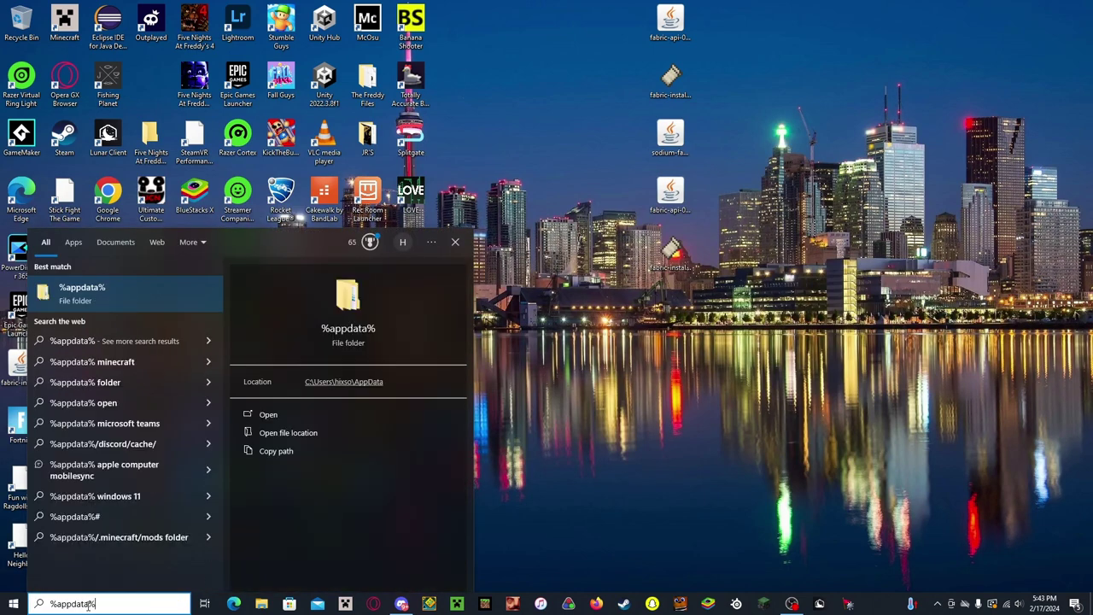
key("Return")
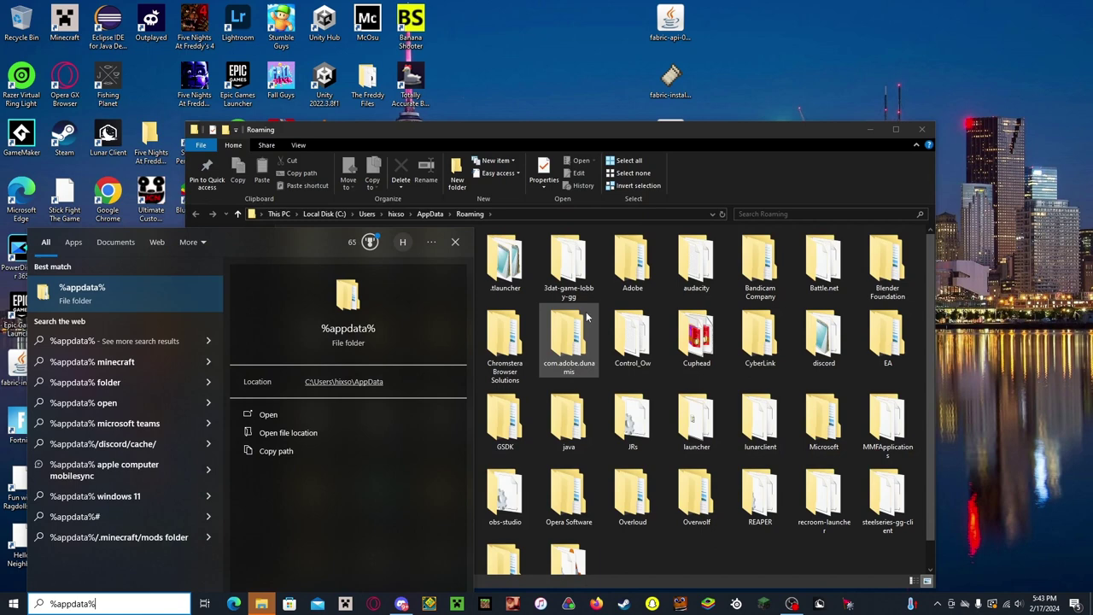
left_click(595, 131)
double_click(386, 252)
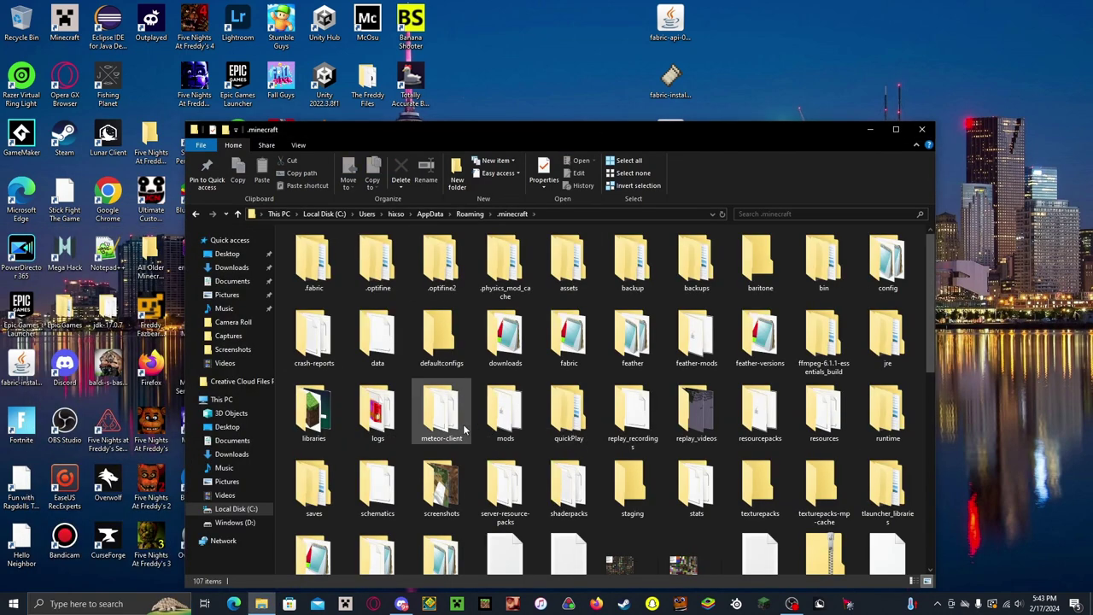
left_click(516, 417)
double_click(516, 416)
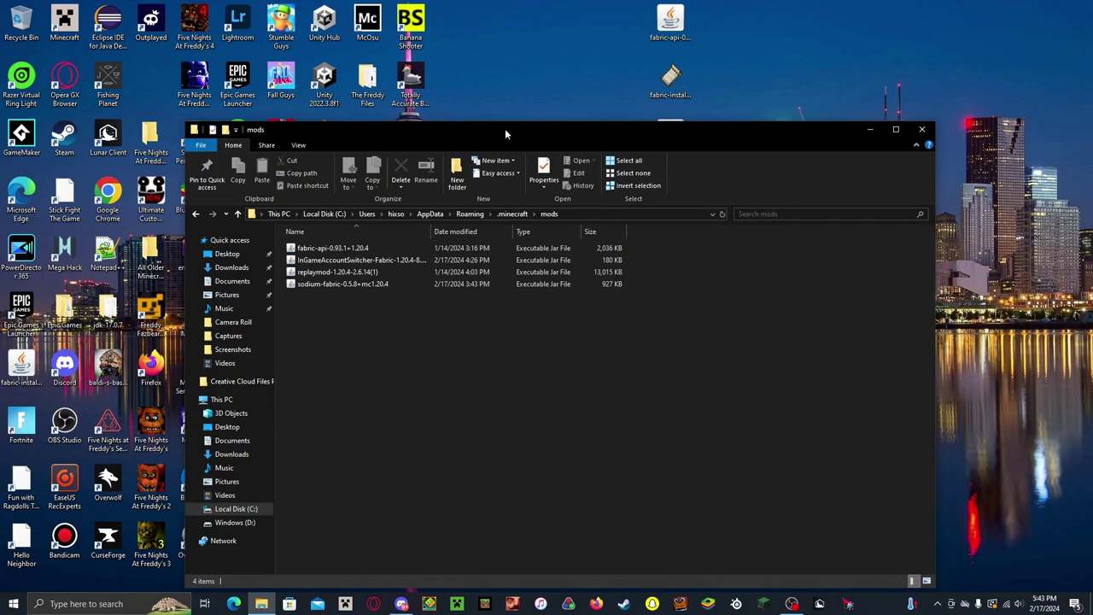
Try adding the downloaded Fabric API and Sodium jars to the mods folder, skipping replacement and returning the Fabric API jar to the desktop
left_click_drag(507, 129, 649, 303)
left_click_drag(526, 145, 510, 466)
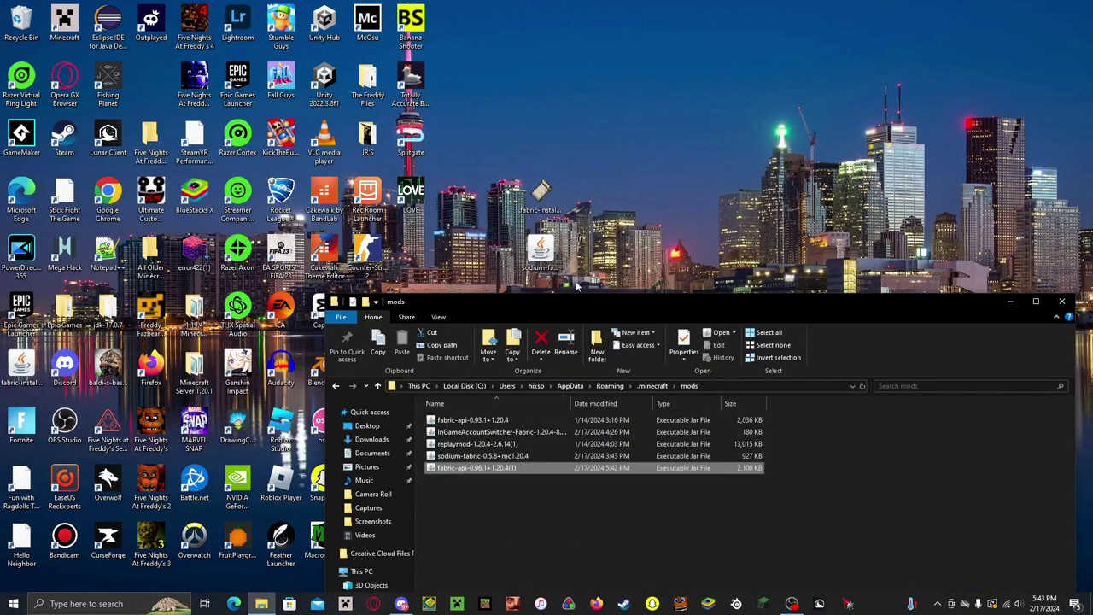
left_click_drag(540, 248, 533, 473)
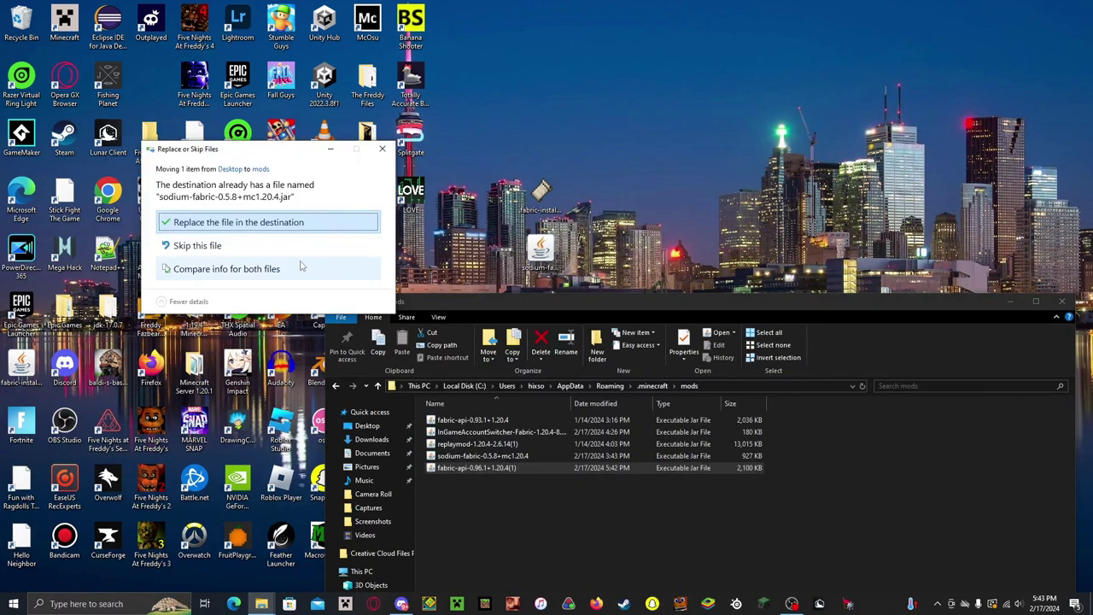
left_click(381, 149)
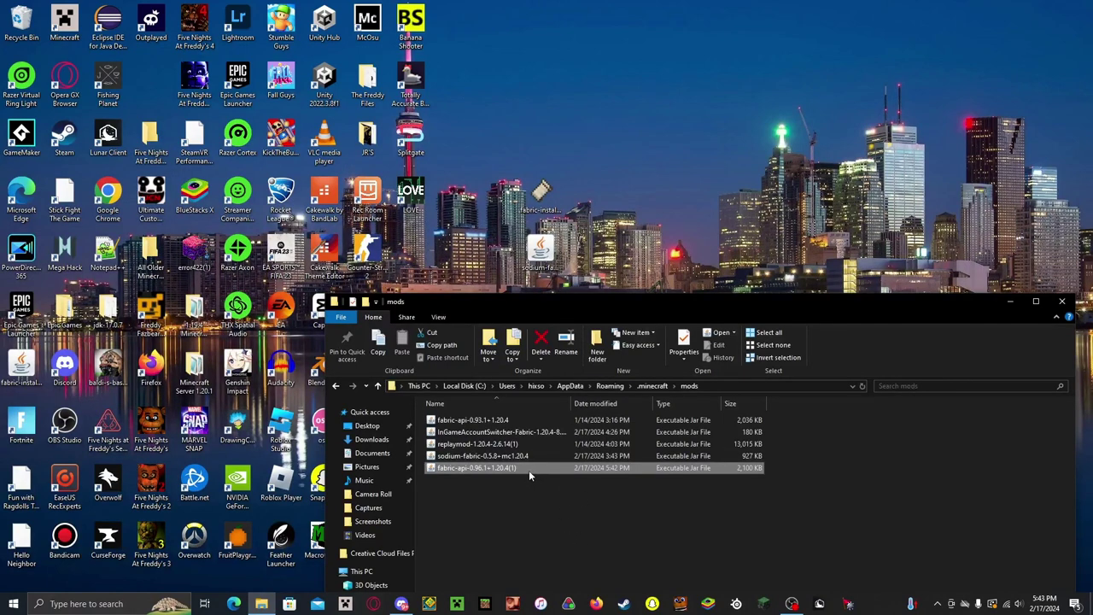
left_click_drag(528, 470, 515, 276)
Delete the leftover Sodium and Fabric API jar files from the desktop
right_click(544, 256)
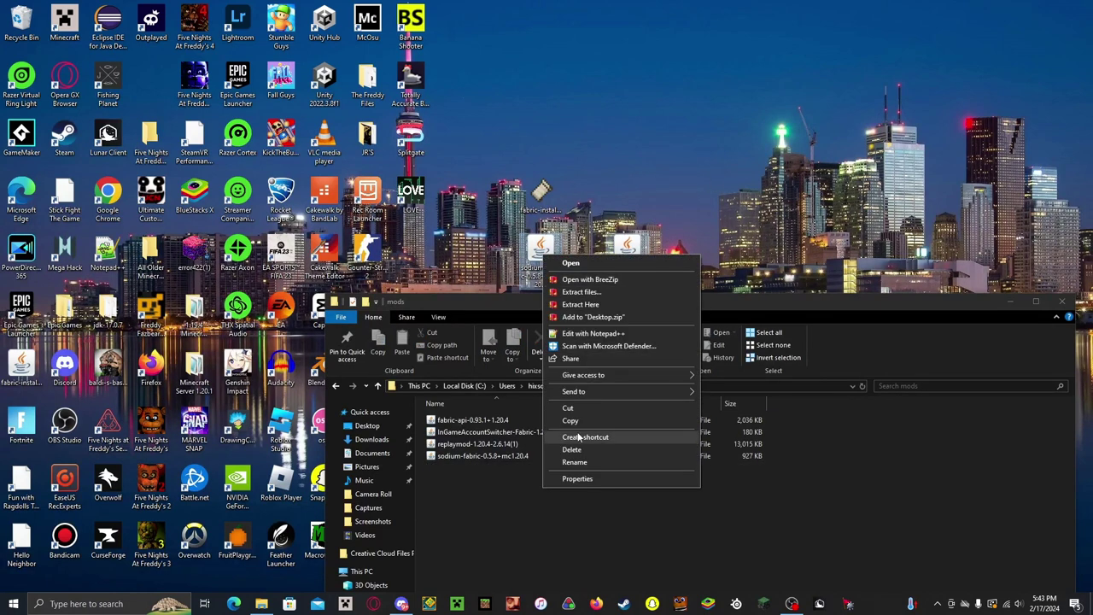
left_click(567, 448)
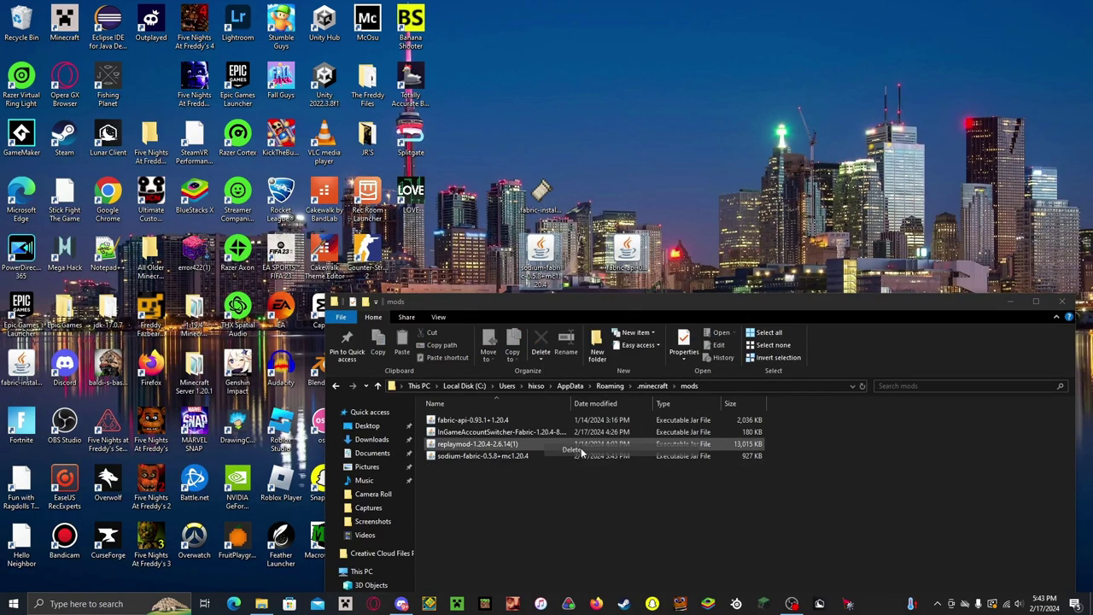
Run the Fabric installer from the desktop and select Minecraft version 1.20.4 for the client
double_click(559, 204)
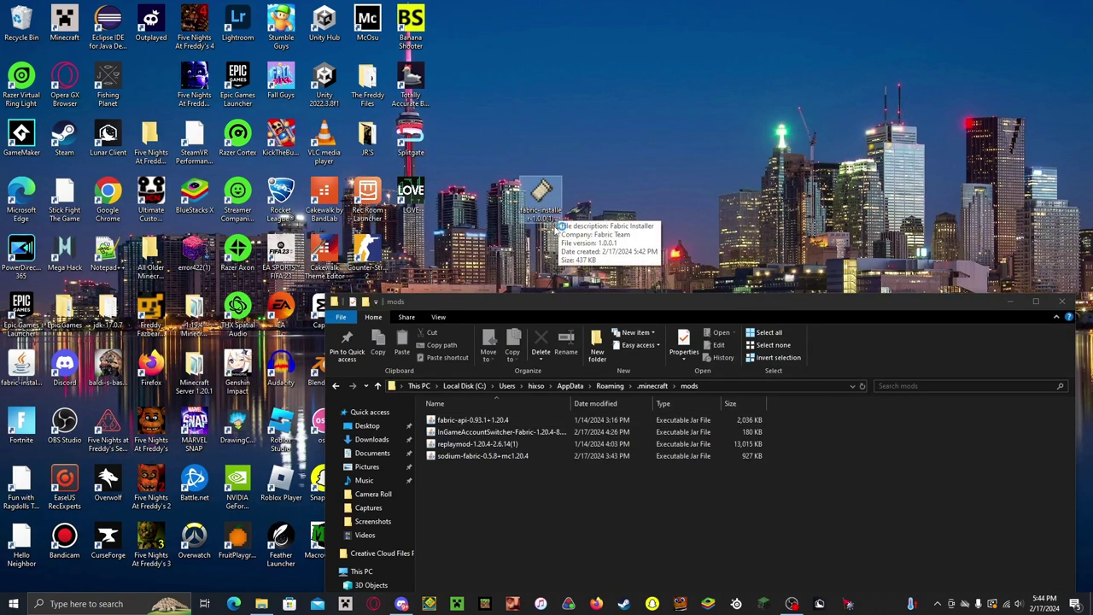
left_click(554, 264)
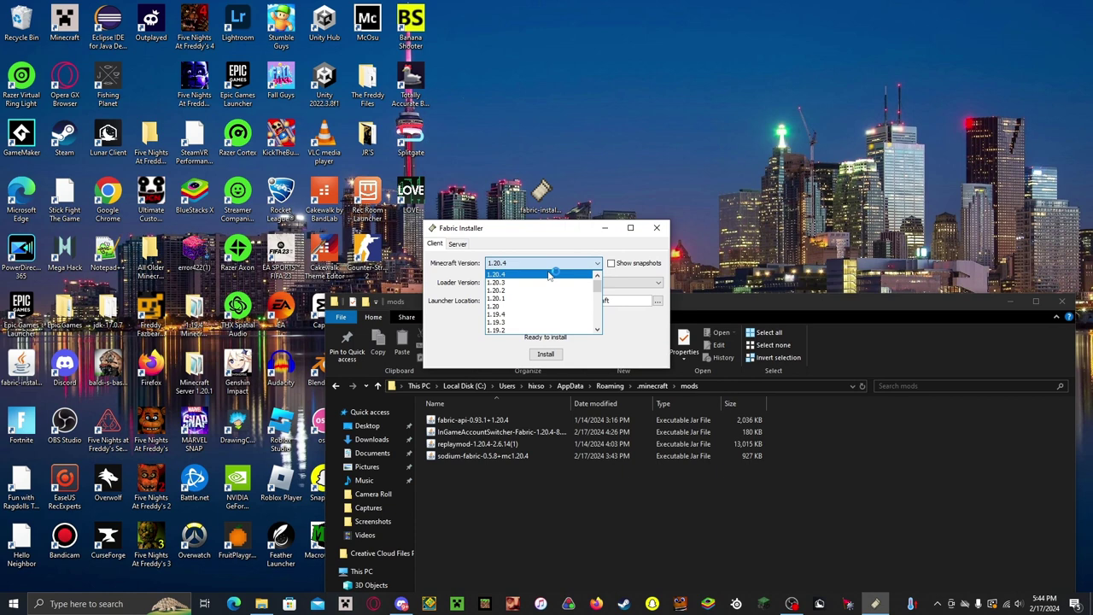
left_click(551, 273)
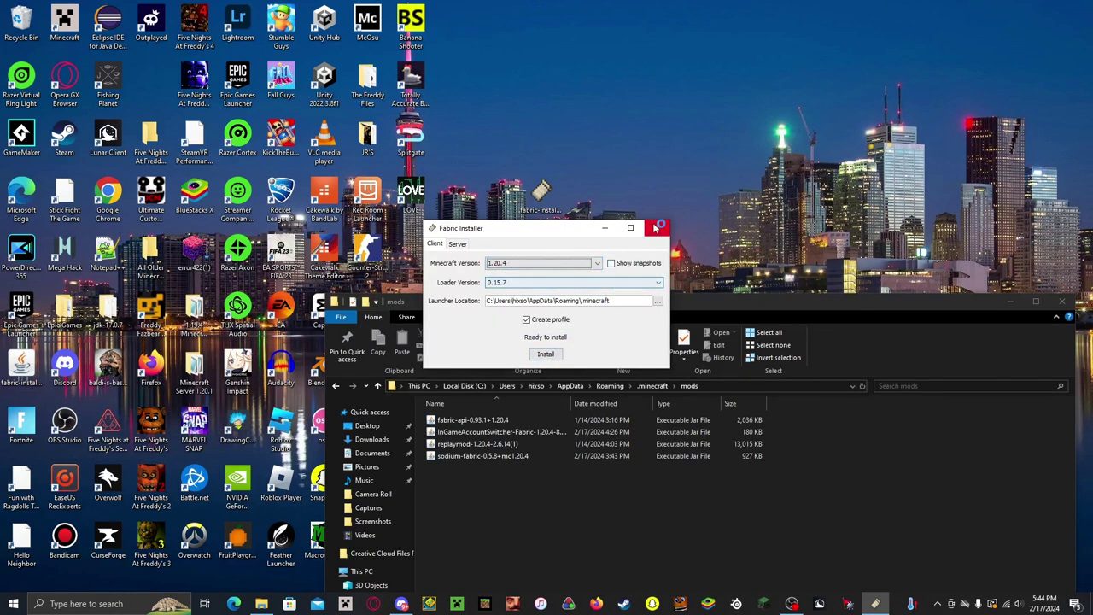
Close the Fabric installer and the mods folder window
left_click(657, 227)
left_click(1062, 301)
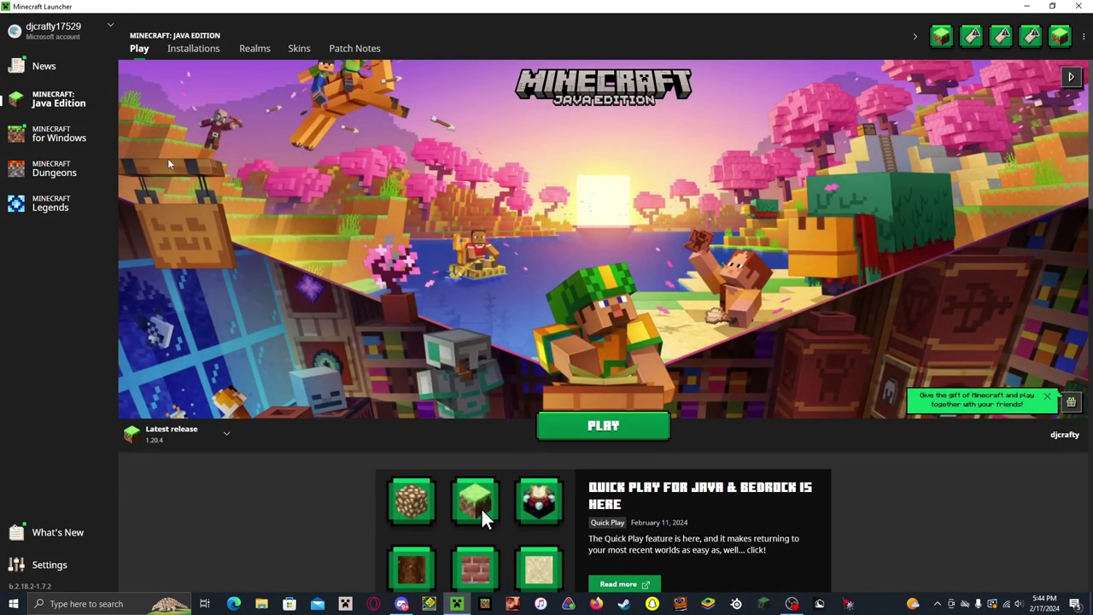
left_click(226, 438)
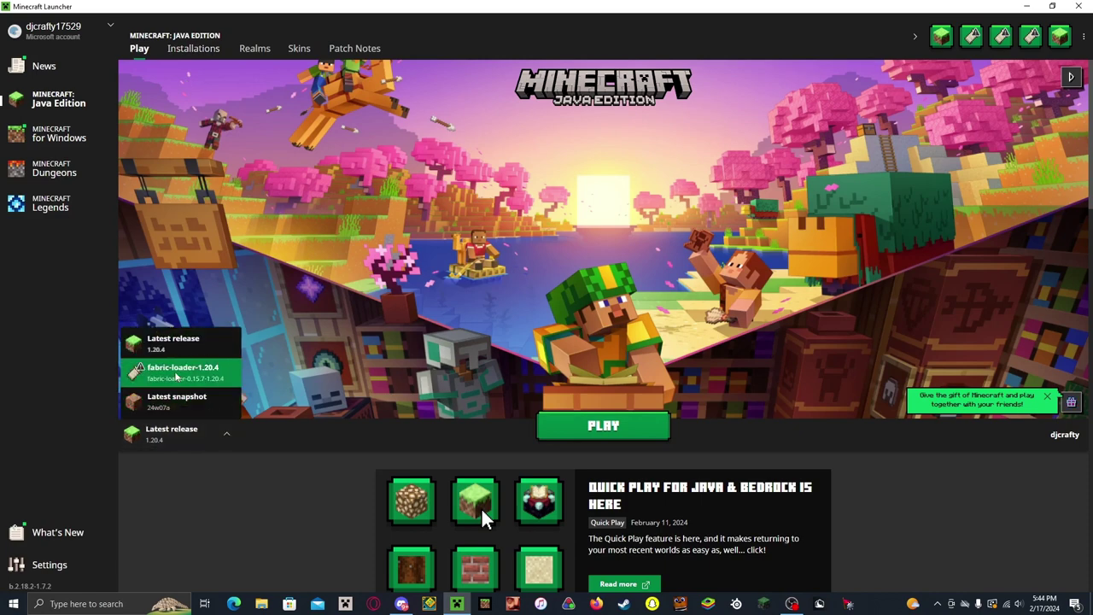
left_click(198, 439)
left_click(181, 57)
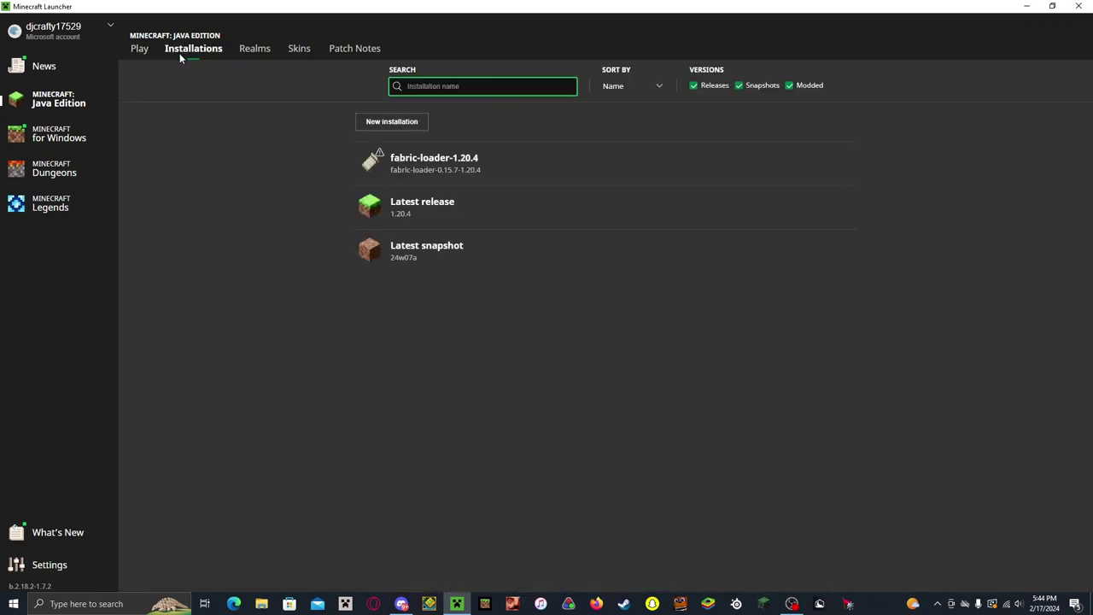
left_click(390, 125)
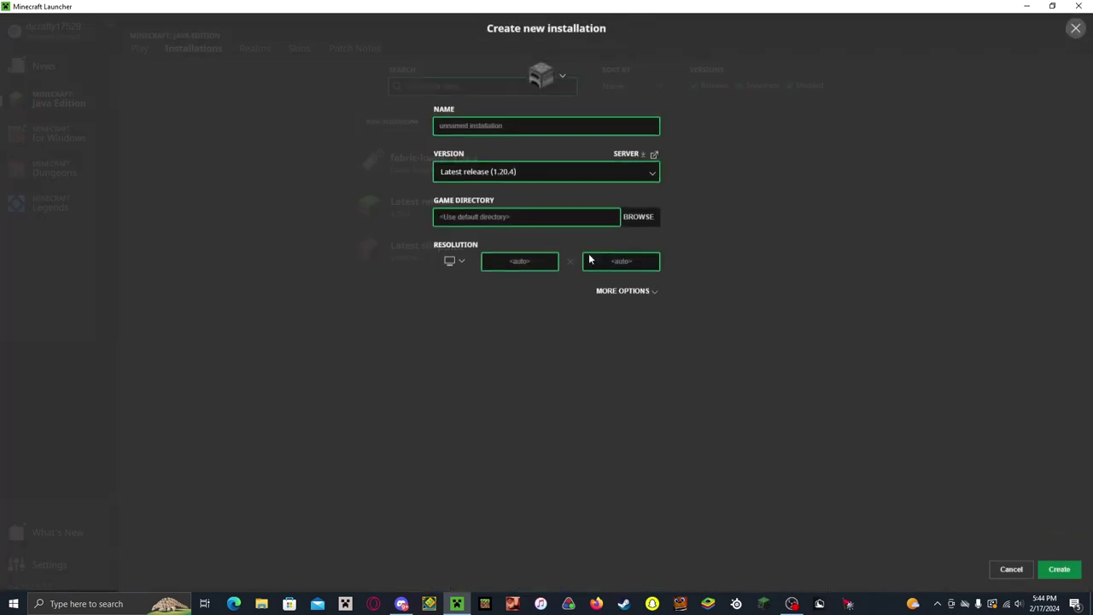
left_click(653, 174)
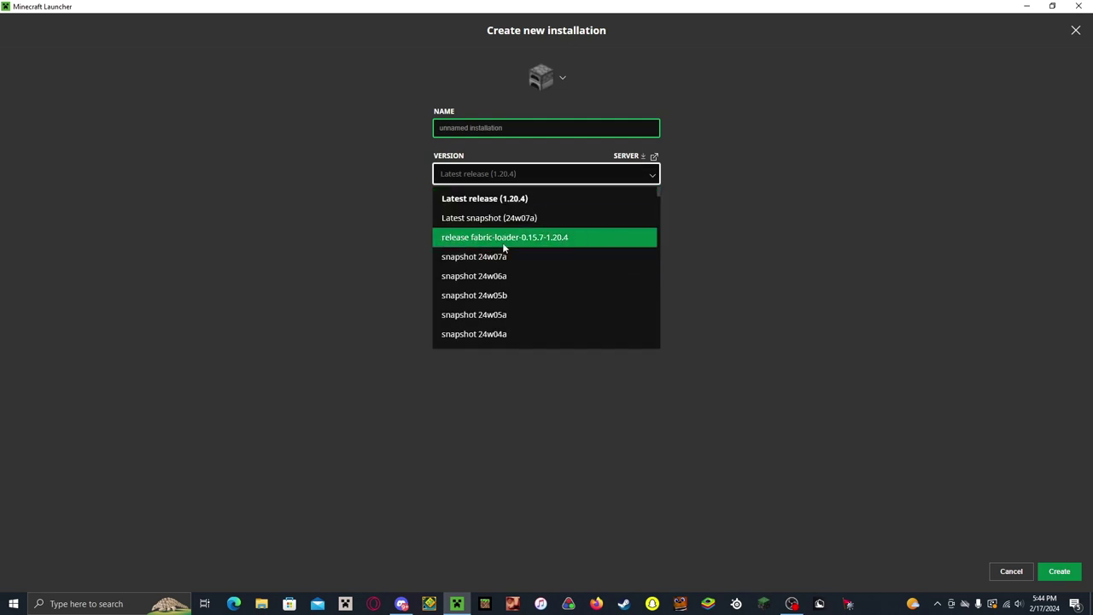
scroll(515, 271, "down", 5)
left_click(812, 420)
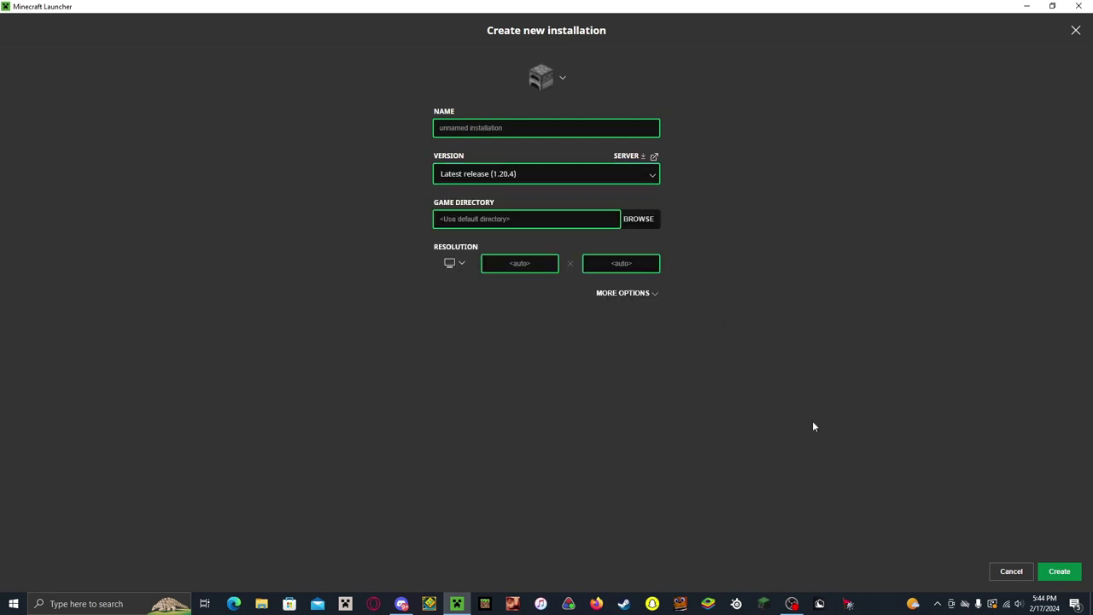
left_click(1010, 571)
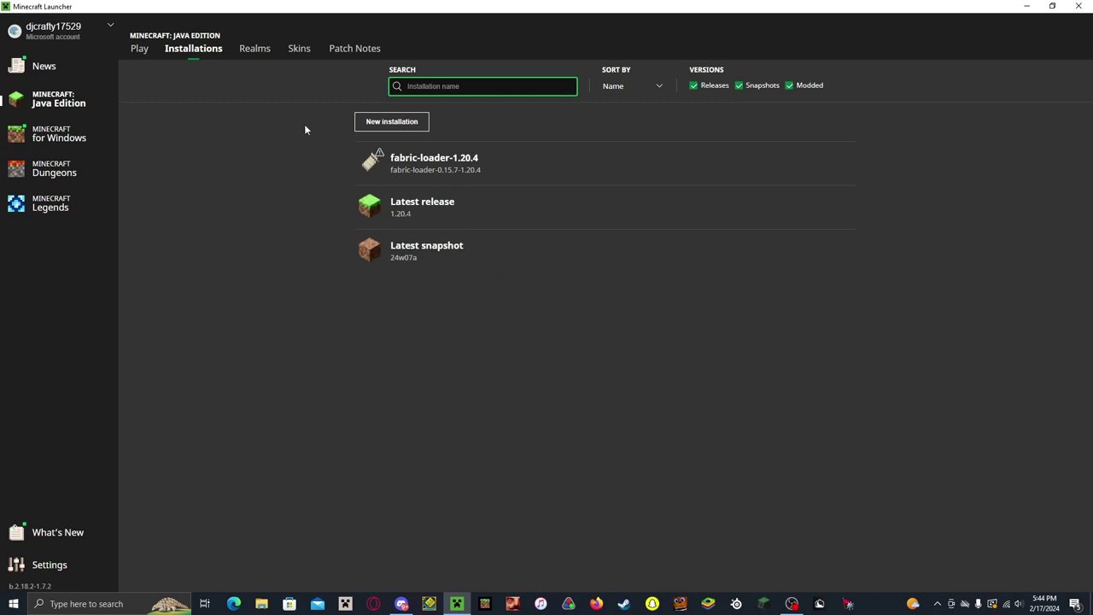
Choose the fabric-loader-1.20.4 installation for Minecraft: Java Edition and launch the game
left_click(139, 49)
left_click(168, 430)
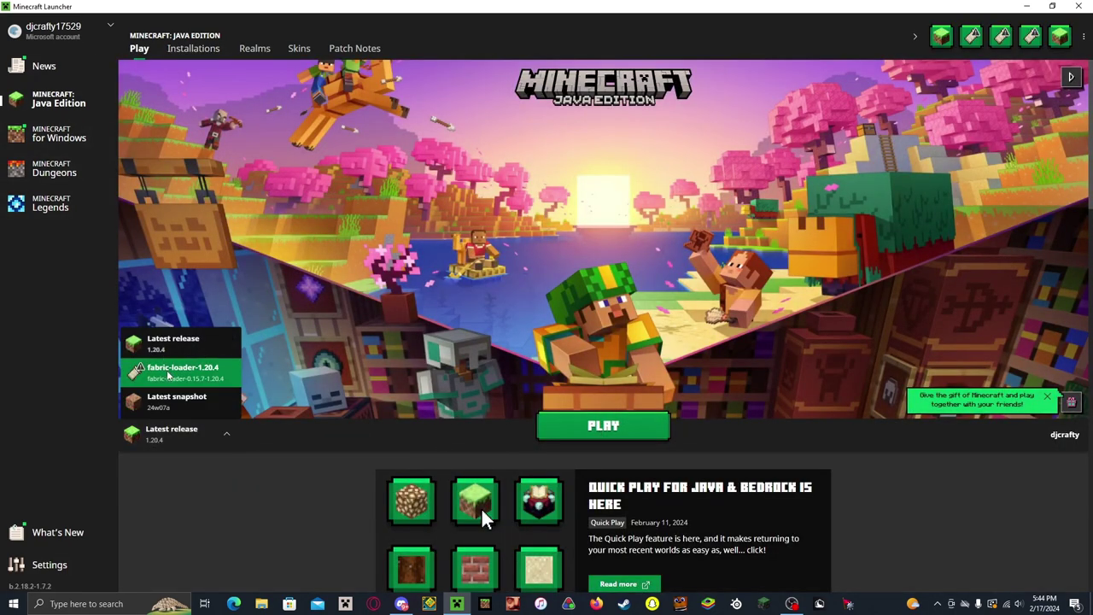
left_click(171, 367)
left_click(632, 425)
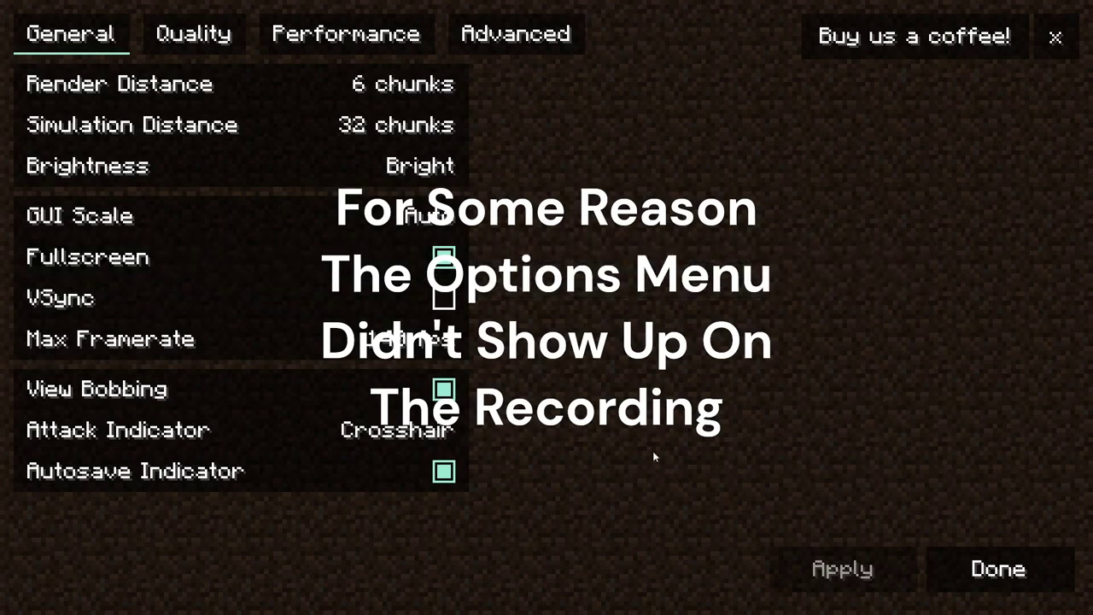
Try out the Max Framerate and Attack Indicator video settings, returning them to 140 fps and Crosshair
mouse_move(410, 346)
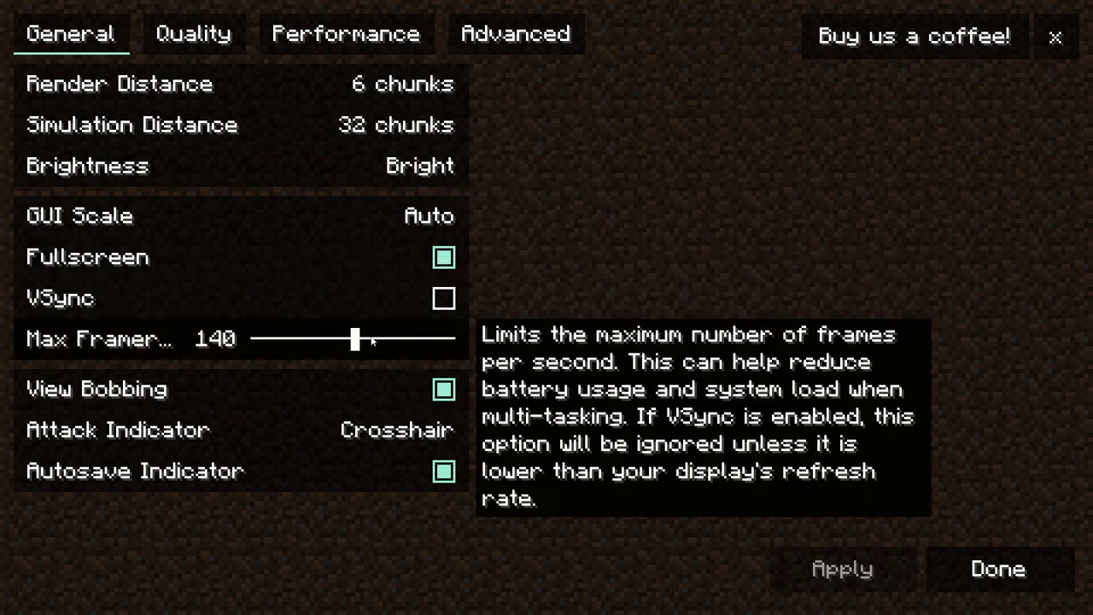
left_click_drag(348, 344, 560, 376)
left_click_drag(338, 346, 356, 352)
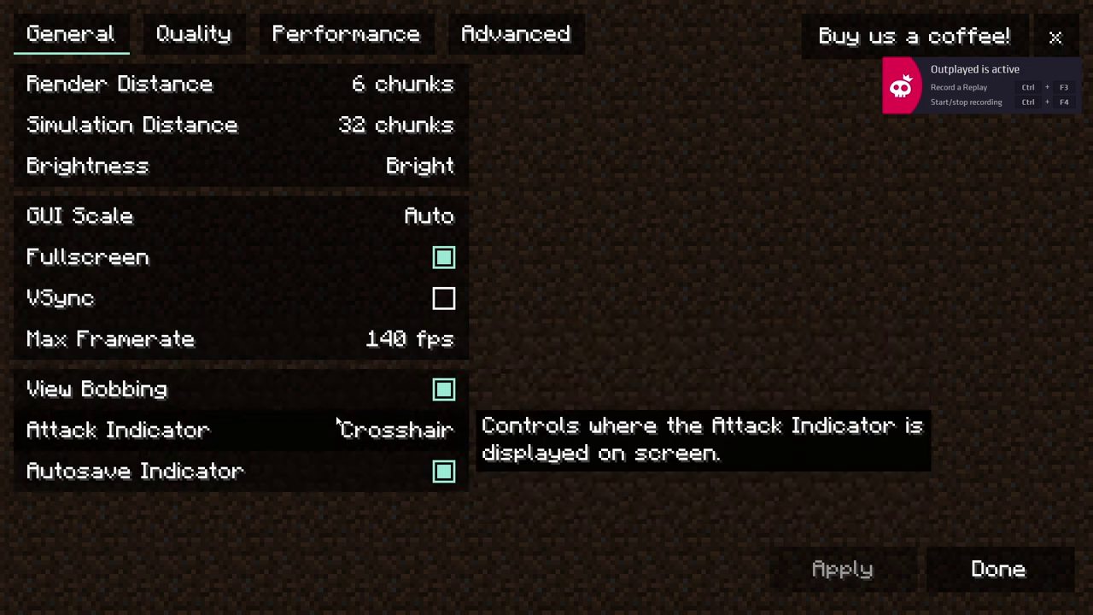
left_click(259, 440)
left_click(260, 438)
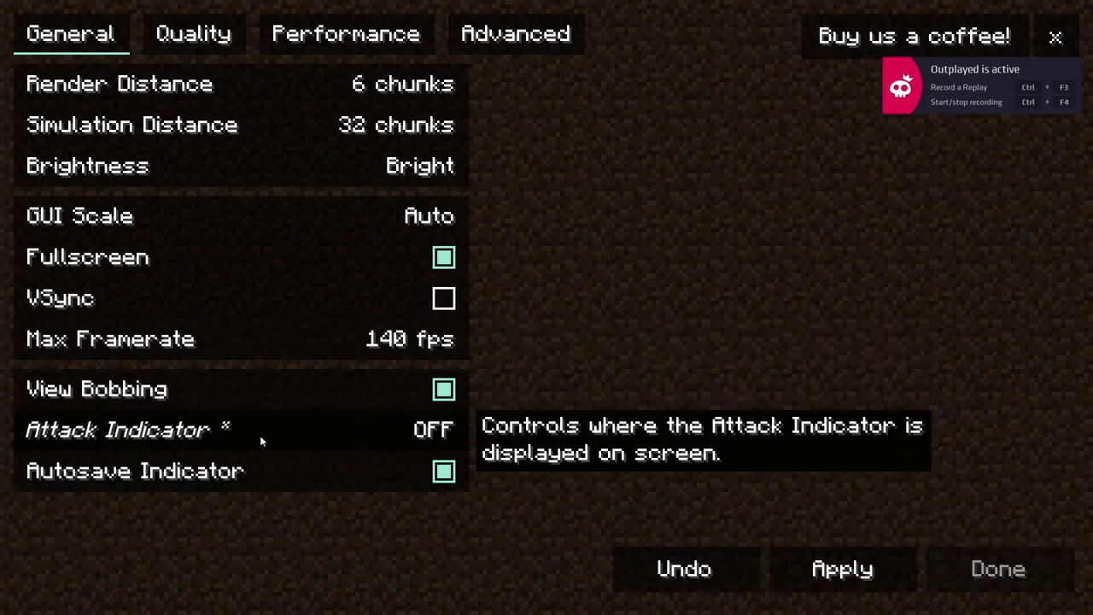
left_click(261, 438)
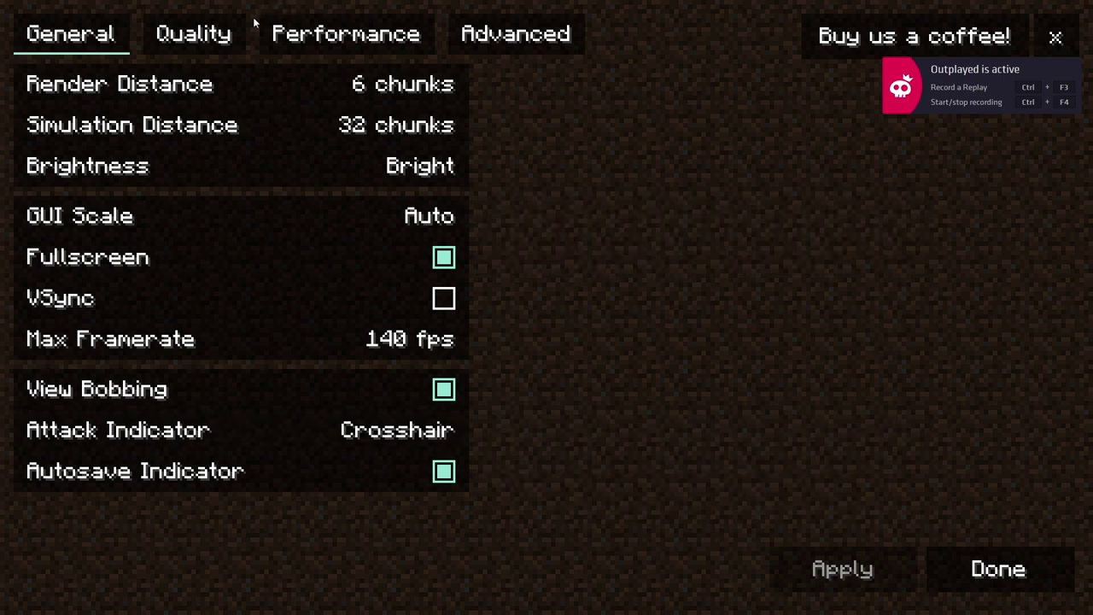
Look through the Quality, Performance and Advanced video settings, hide the donation prompt, and leave the options
left_click(240, 31)
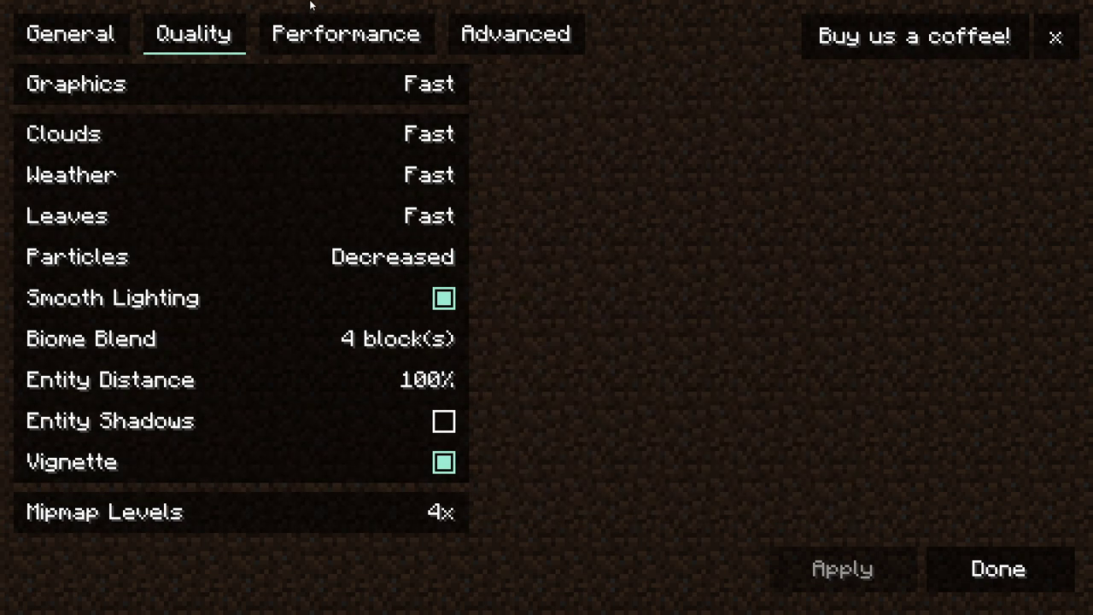
left_click(346, 34)
left_click(507, 27)
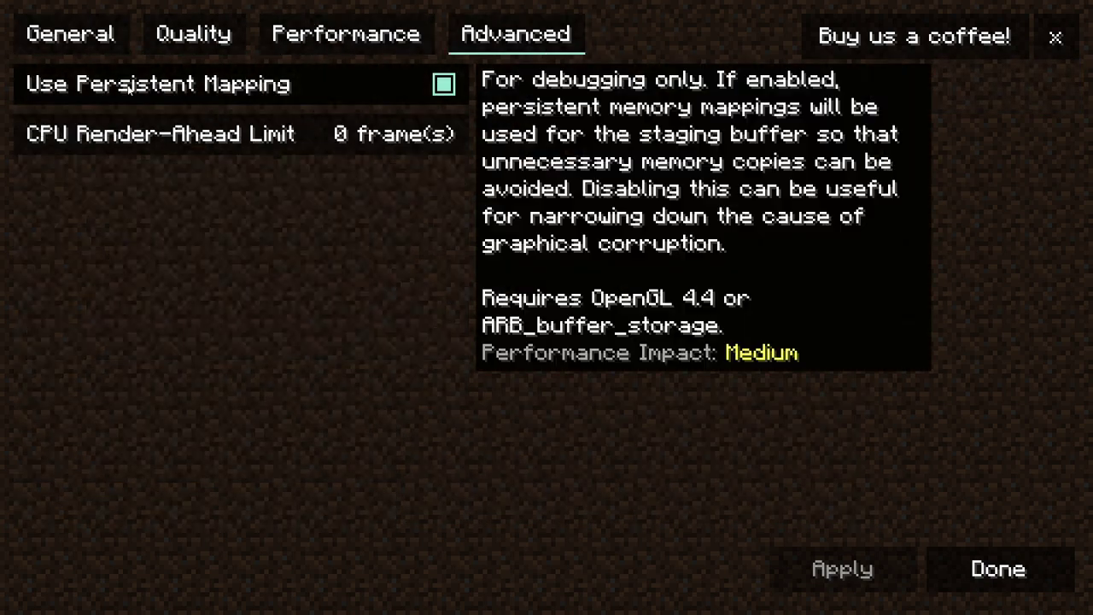
left_click(1054, 49)
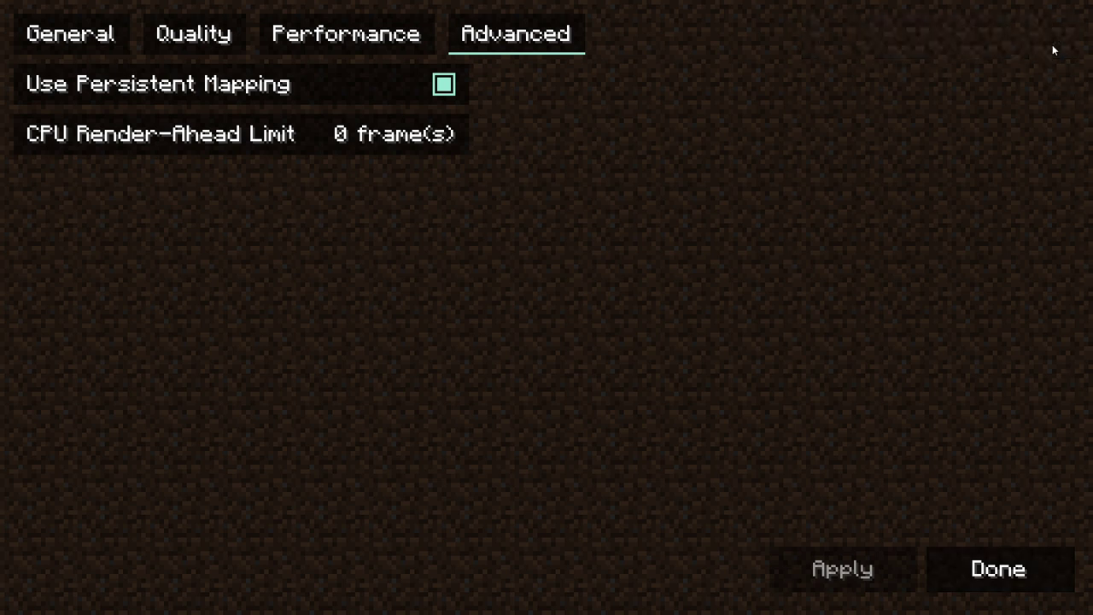
key("Escape")
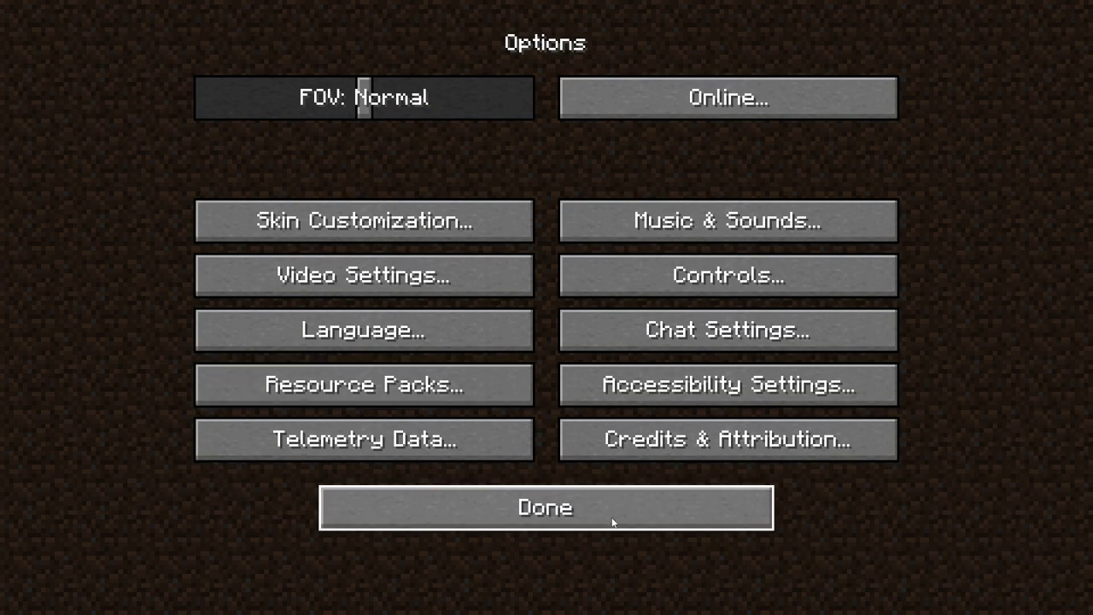
left_click(642, 517)
Delete the singleplayer world Half Eaten Sheep and return to the title screen
left_click(539, 295)
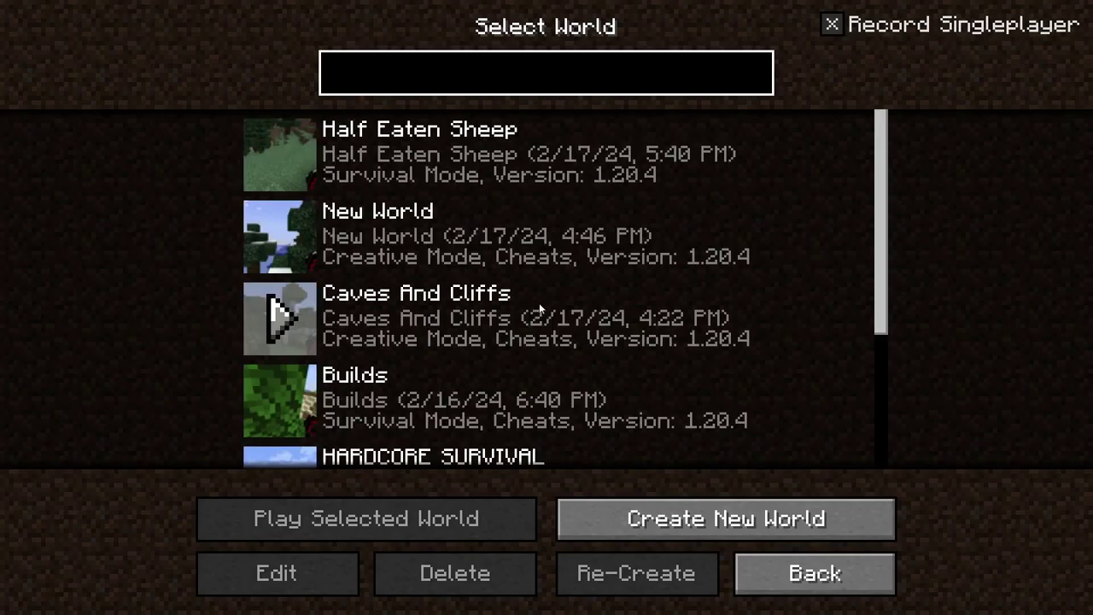
left_click(605, 183)
left_click(498, 586)
left_click(434, 347)
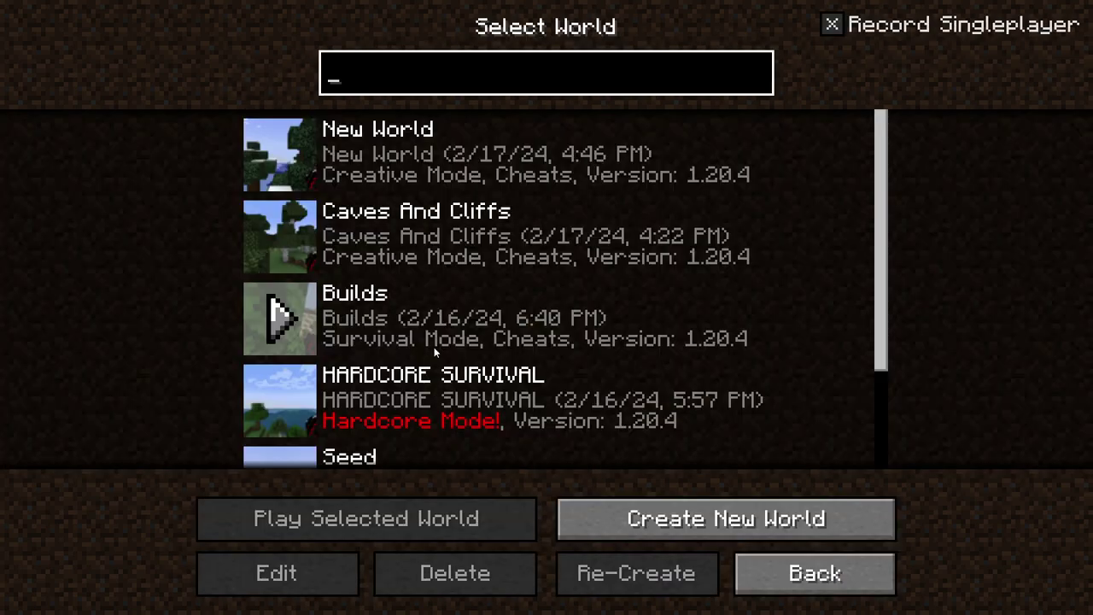
left_click(813, 577)
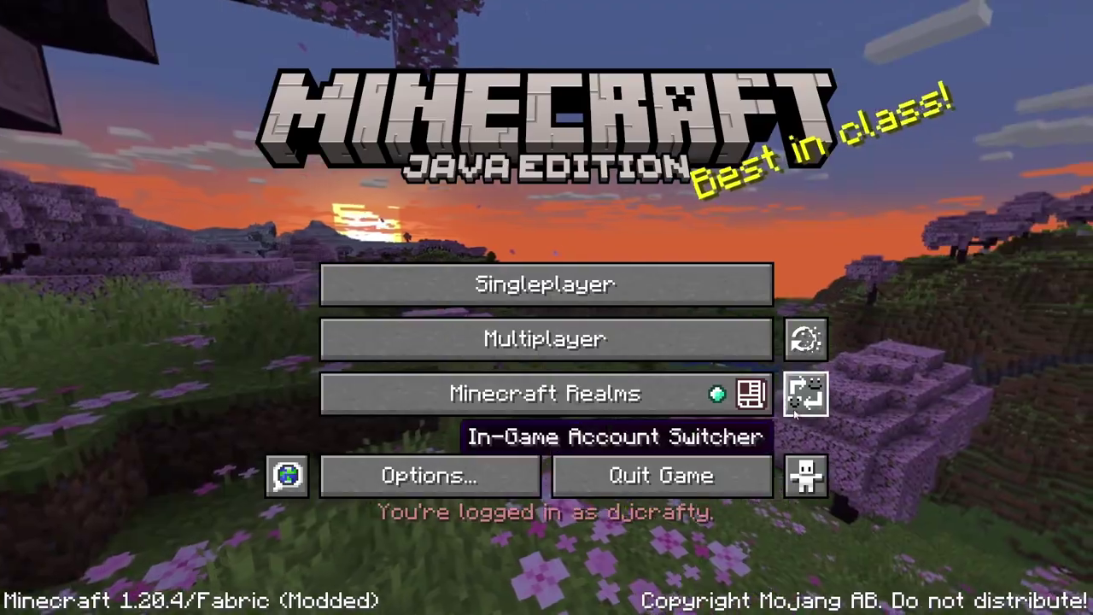
left_click(801, 400)
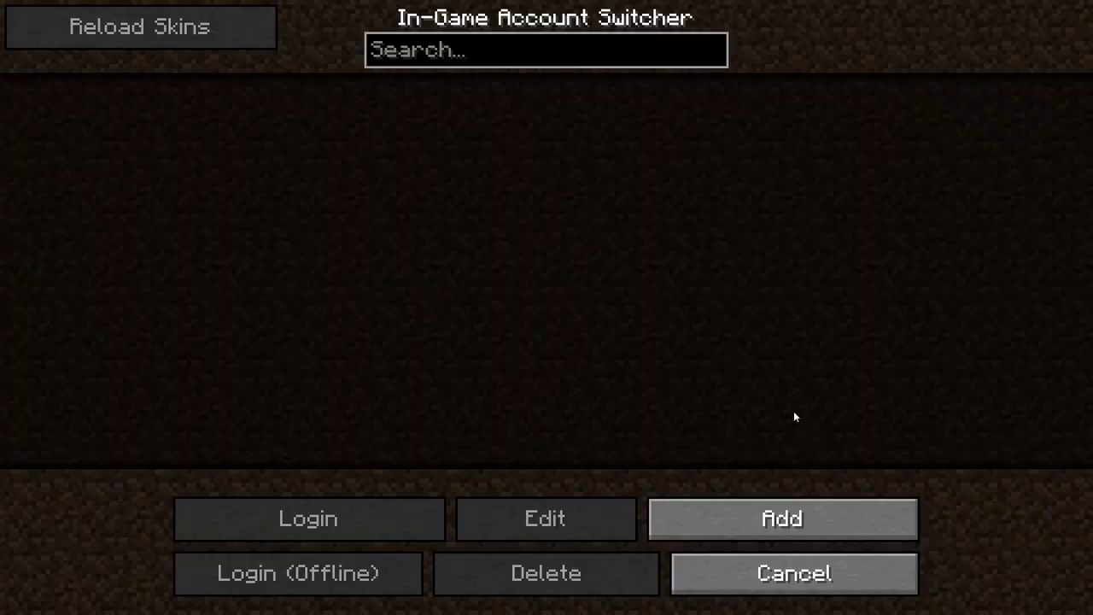
left_click(729, 592)
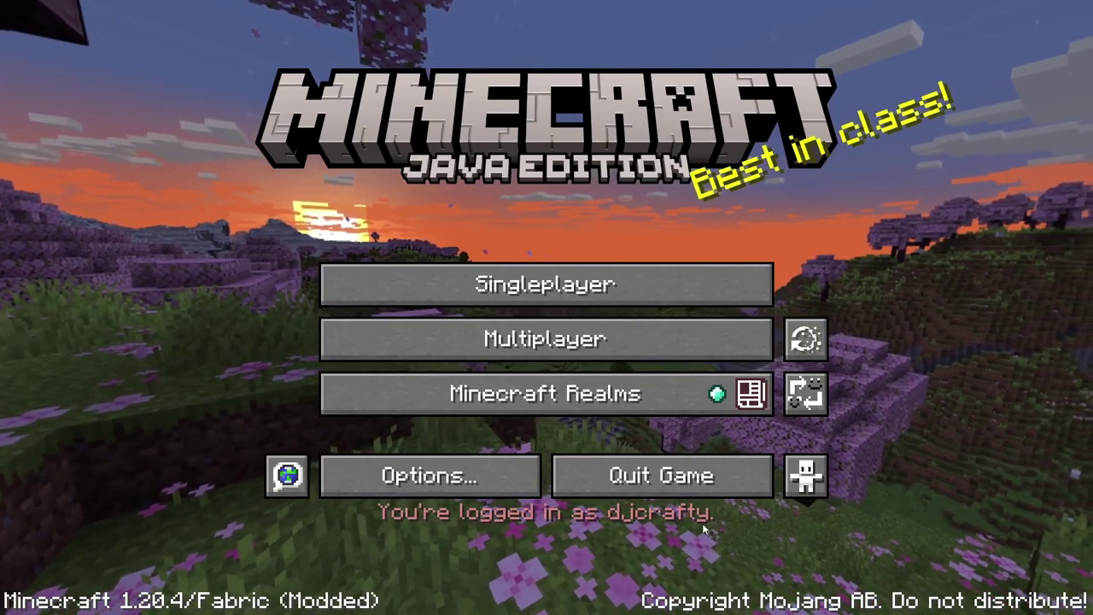
left_click(789, 394)
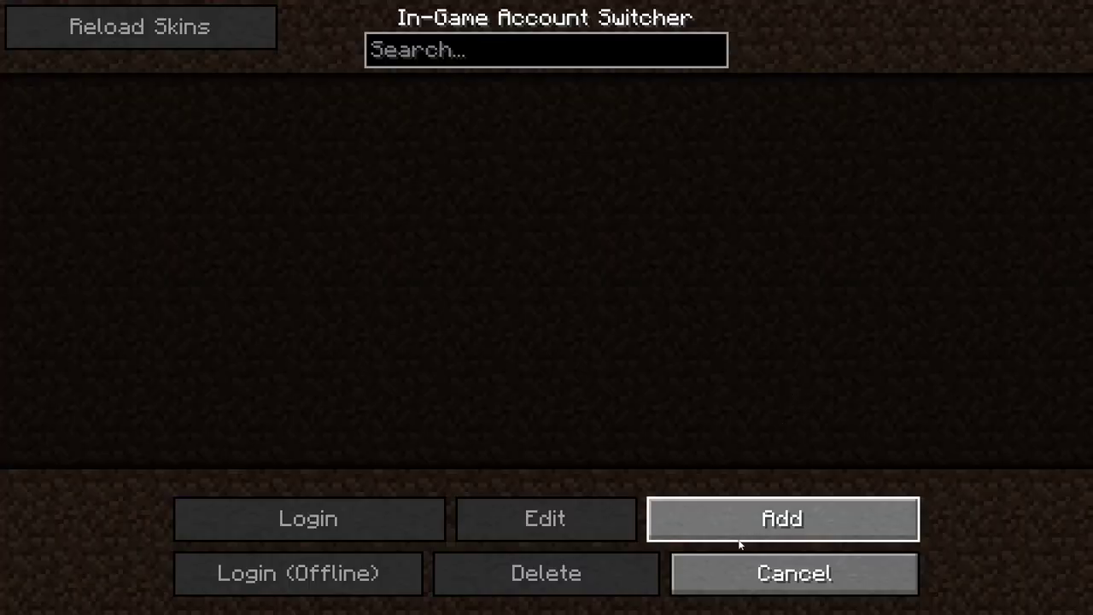
left_click(741, 565)
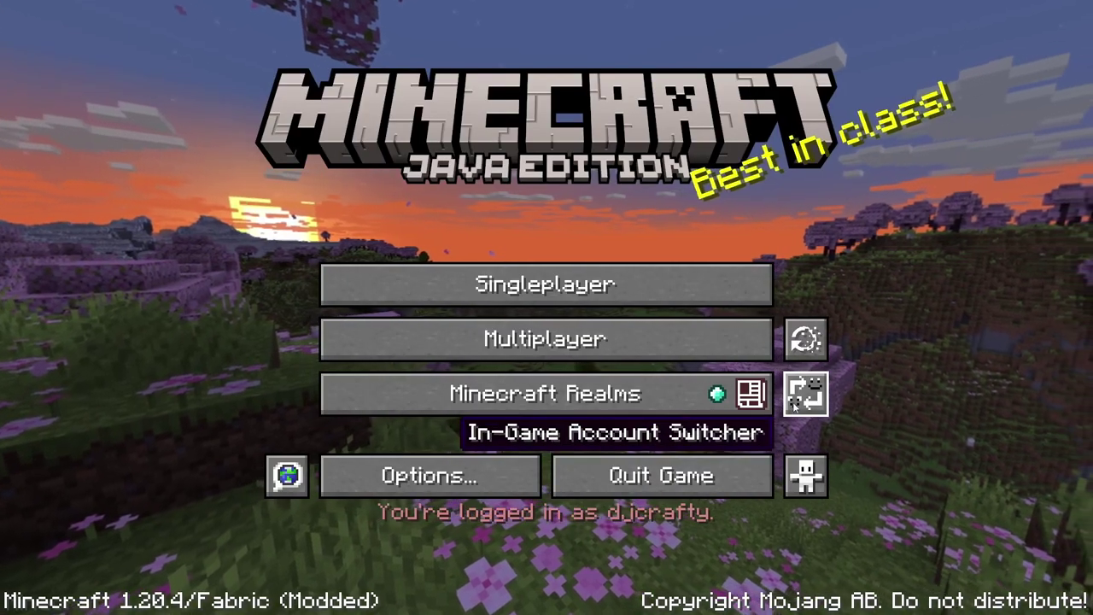